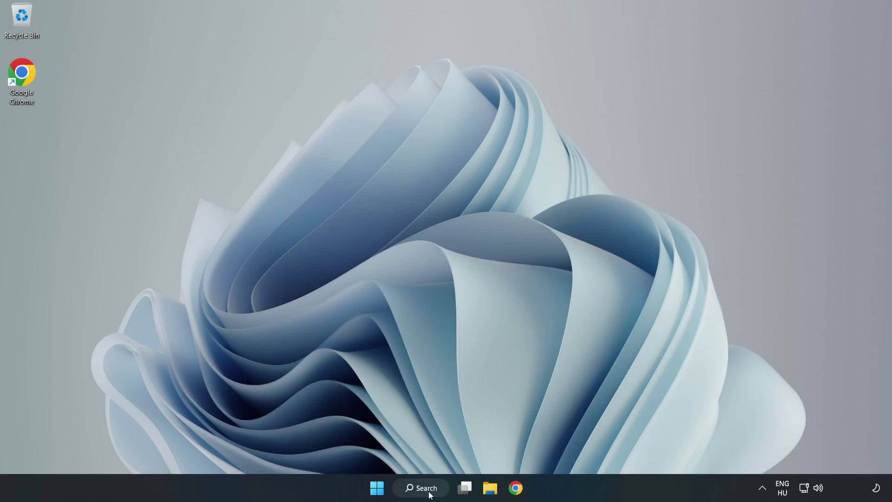
- Search Windows for 'edit power plan' to bring up the Control Panel result
{"action": "left_click", "coordinate": [425, 489]}
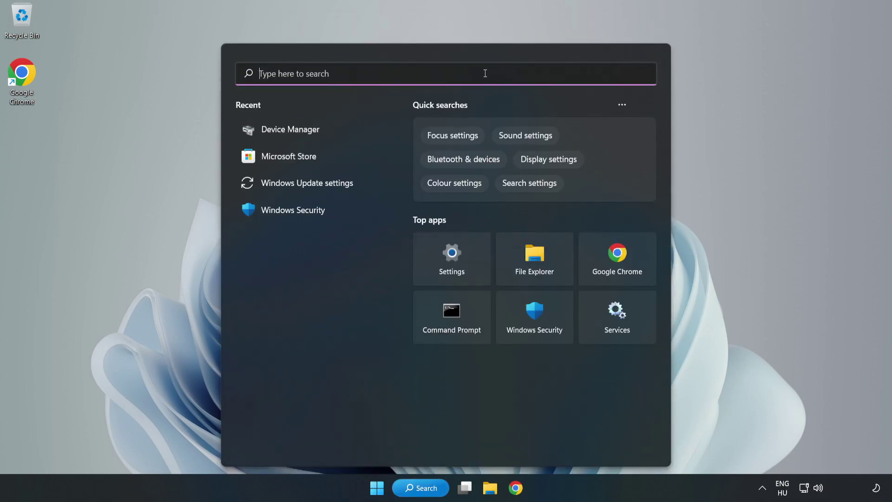
{"action": "type", "text": "edit "}
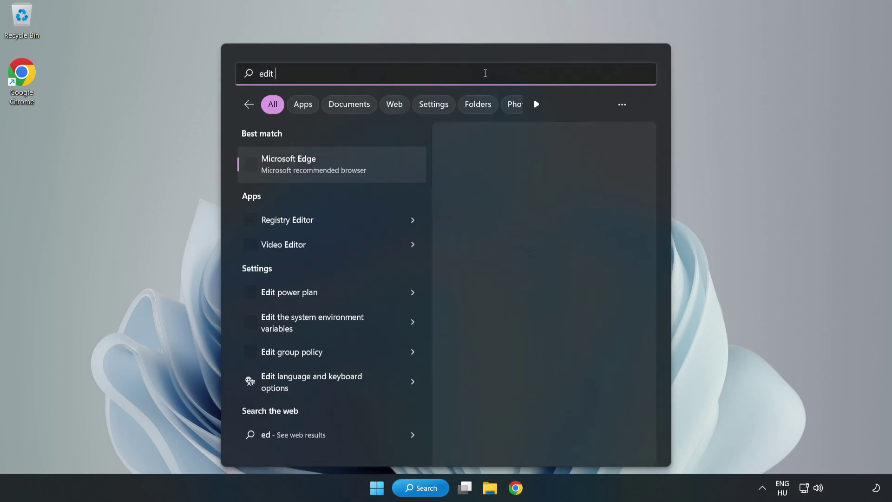
{"action": "type", "text": "power pla"}
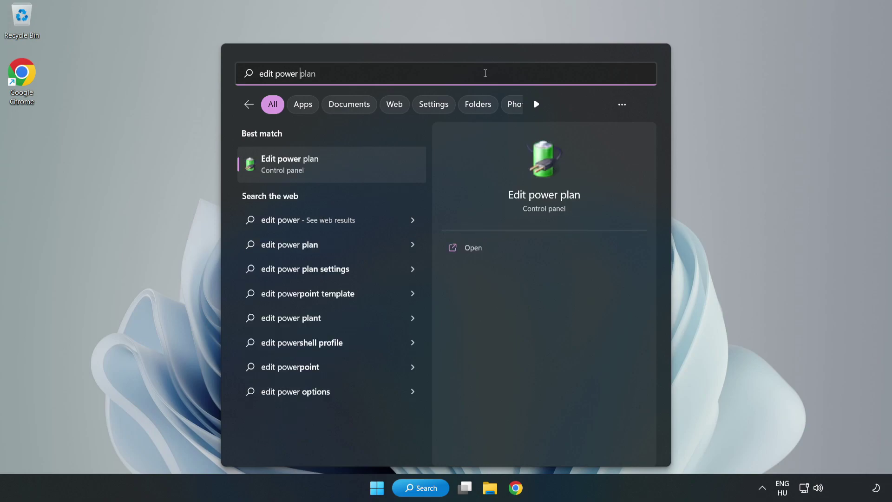
{"action": "type", "text": "n"}
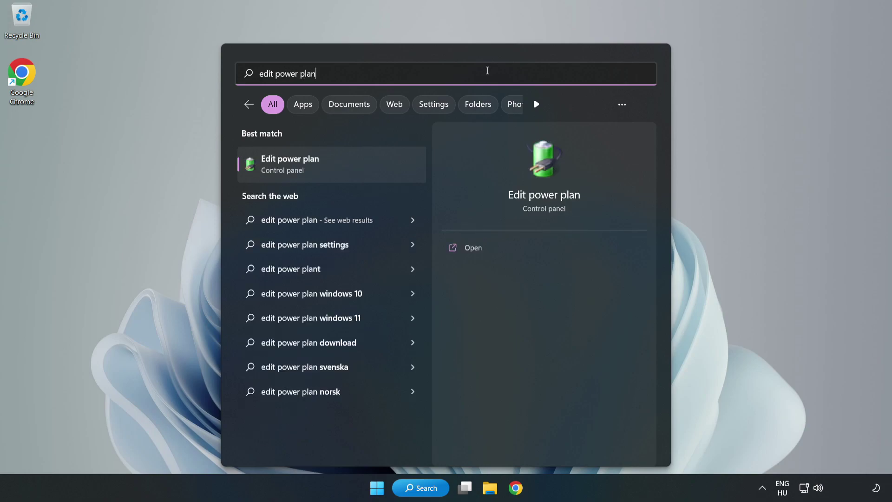
- Switch the active power plan from Balanced to High performance, then close Power Options
{"action": "left_click", "coordinate": [336, 165]}
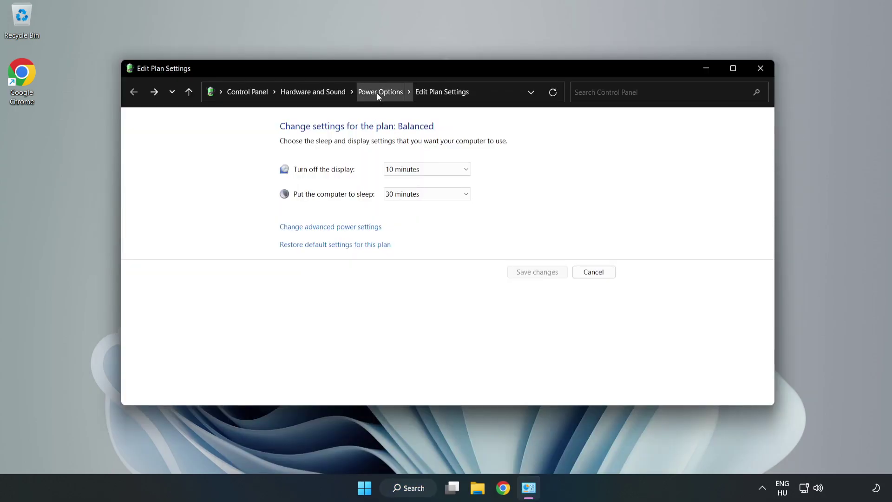
{"action": "left_click", "coordinate": [377, 92]}
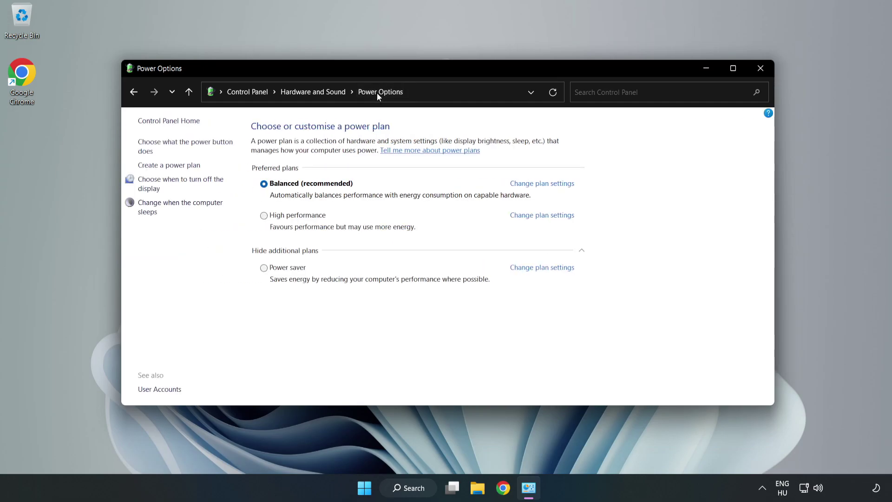
{"action": "left_click", "coordinate": [293, 218]}
{"action": "left_click", "coordinate": [759, 70]}
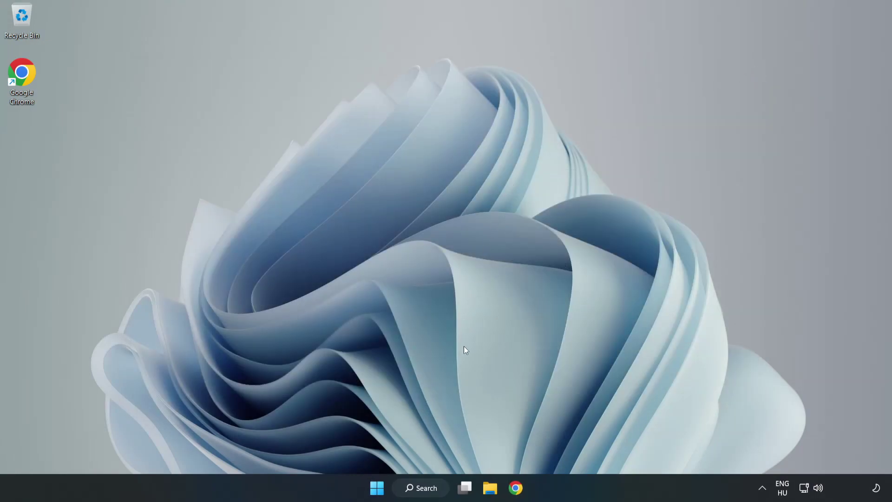
- Launch Device Manager, expand Display adapters and select the VMware SVGA 3D adapter
{"action": "left_click", "coordinate": [422, 488]}
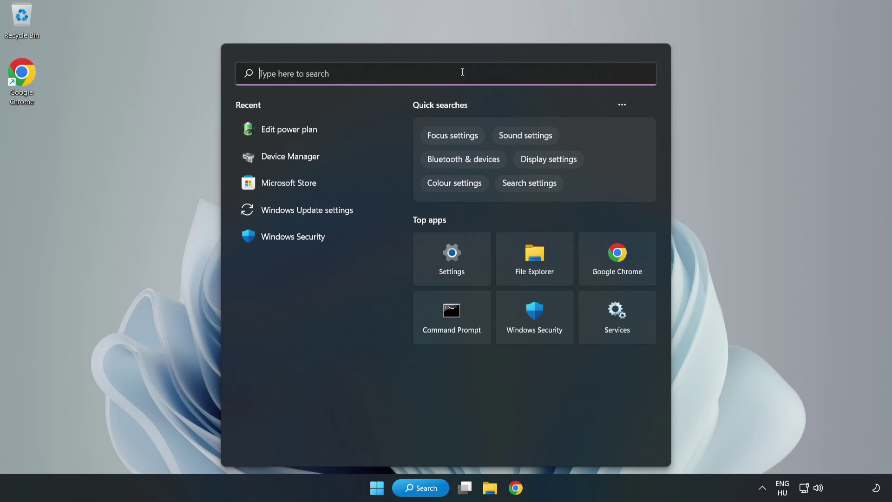
{"action": "type", "text": "device manager"}
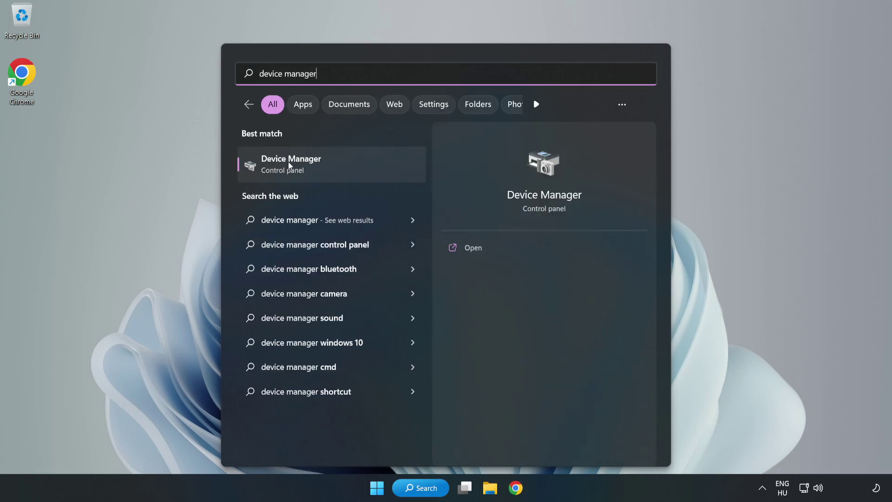
{"action": "left_click", "coordinate": [323, 165]}
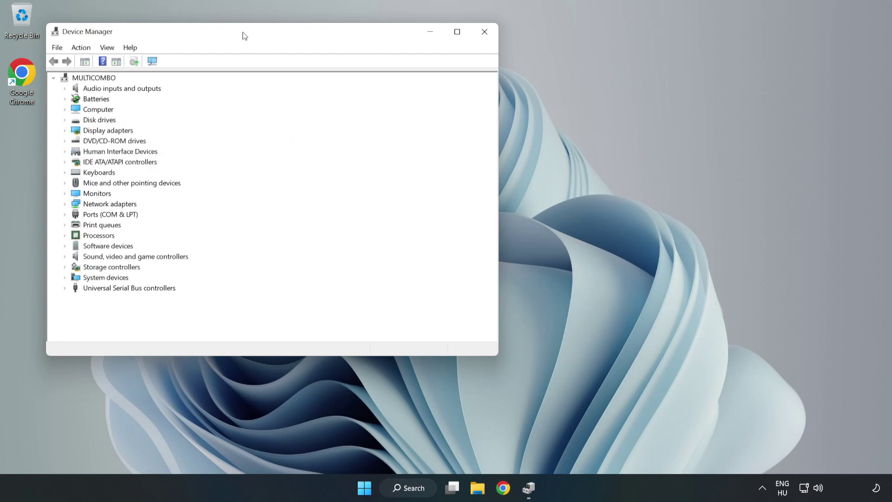
{"action": "left_click_drag", "start_coordinate": [244, 35], "coordinate": [411, 90]}
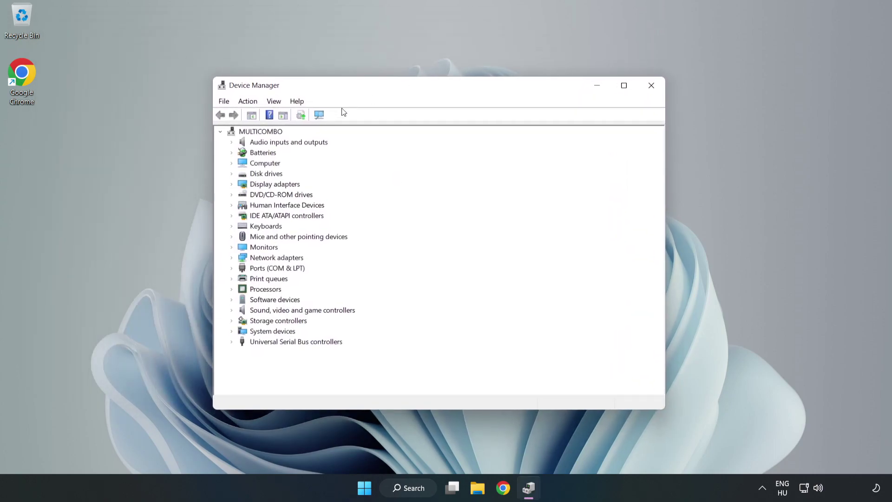
{"action": "left_click", "coordinate": [272, 184]}
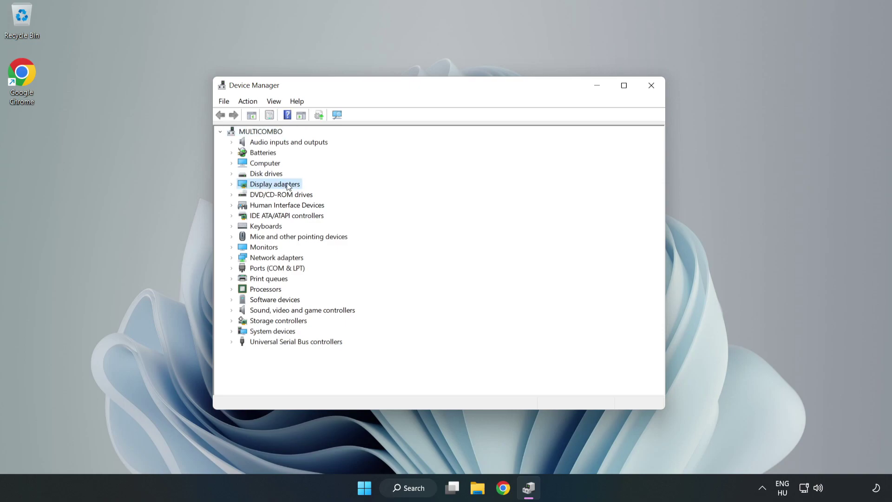
{"action": "left_click", "coordinate": [233, 185]}
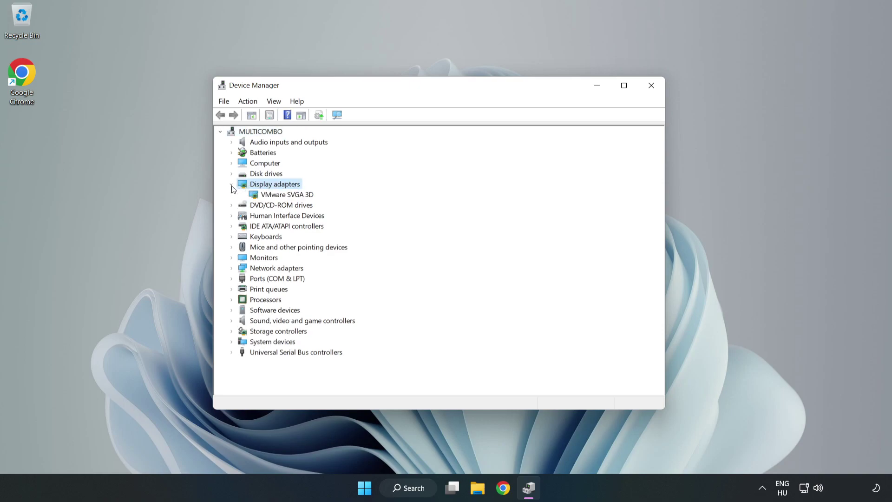
{"action": "left_click", "coordinate": [265, 196]}
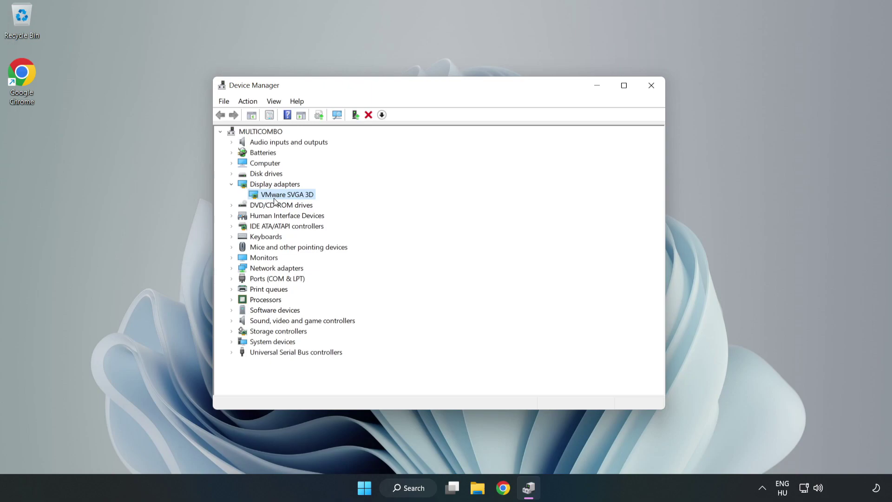
- Search automatically for a VMware SVGA 3D driver update, confirm it's current, and close Device Manager
{"action": "right_click", "coordinate": [284, 195]}
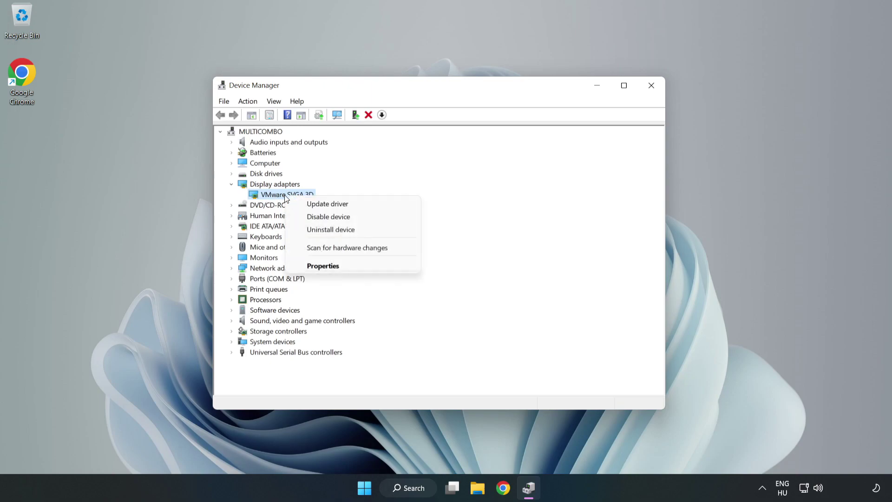
{"action": "left_click", "coordinate": [336, 204]}
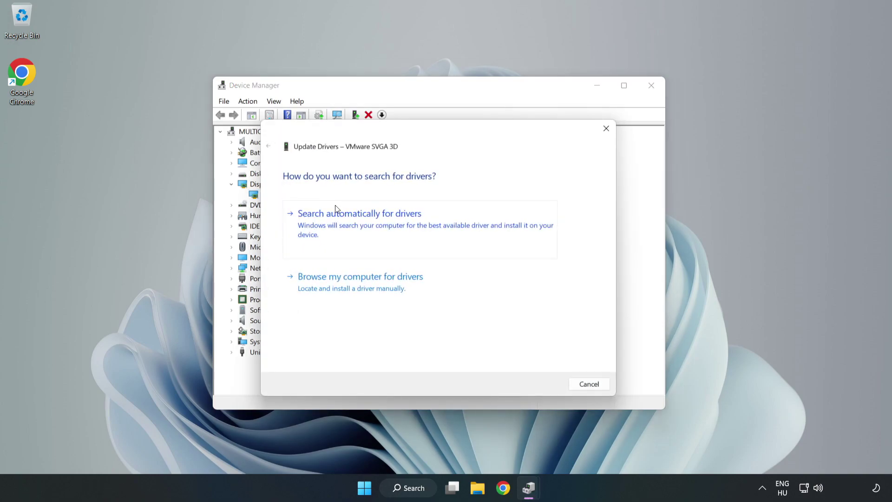
{"action": "left_click_drag", "start_coordinate": [364, 133], "coordinate": [371, 118]}
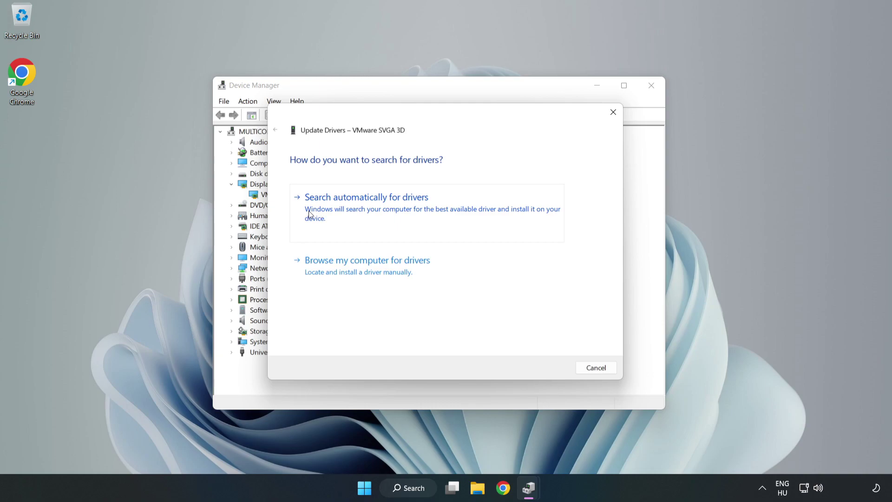
{"action": "left_click", "coordinate": [367, 209]}
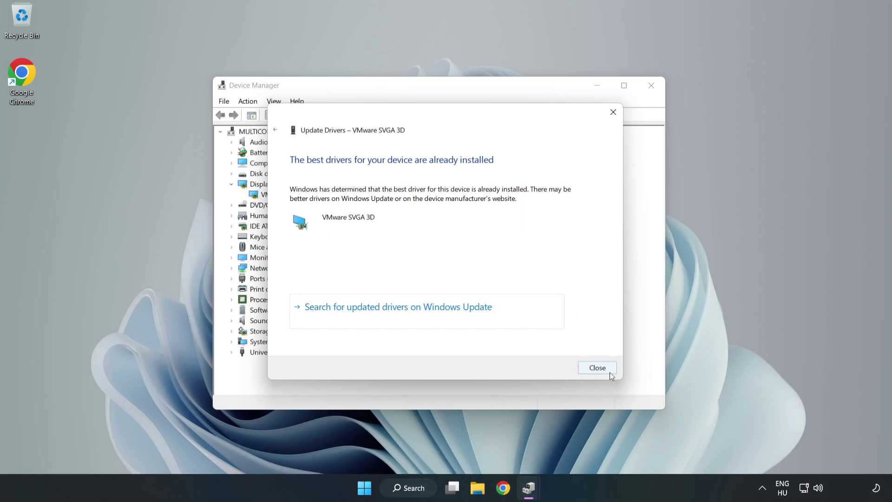
{"action": "left_click", "coordinate": [598, 369]}
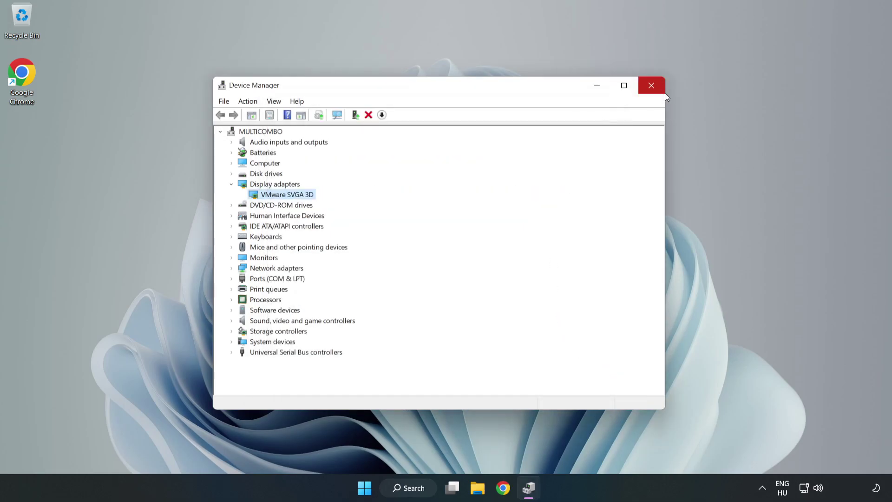
{"action": "left_click", "coordinate": [654, 87]}
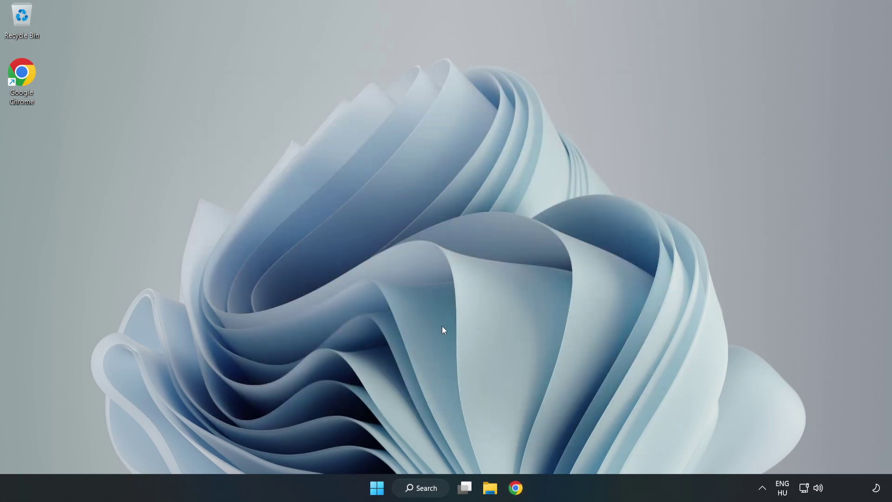
- Search for 'game mode' and open the Game Mode settings page
{"action": "left_click", "coordinate": [422, 488]}
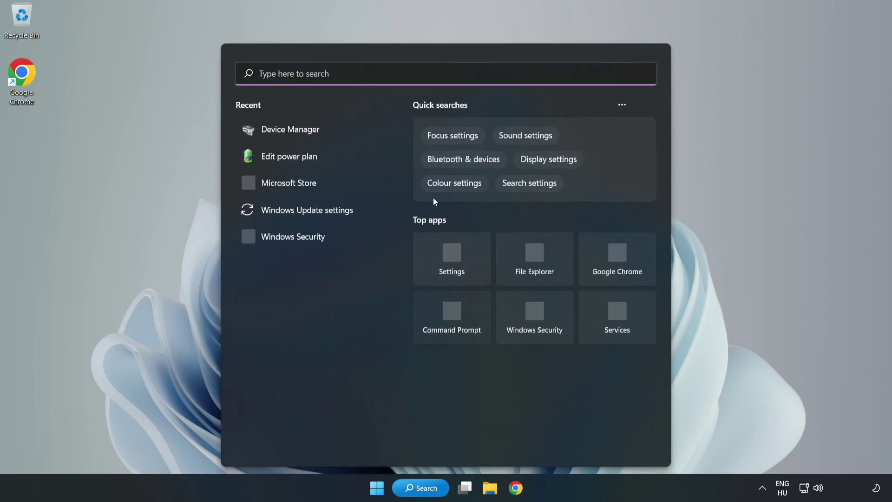
{"action": "type", "text": "game mode"}
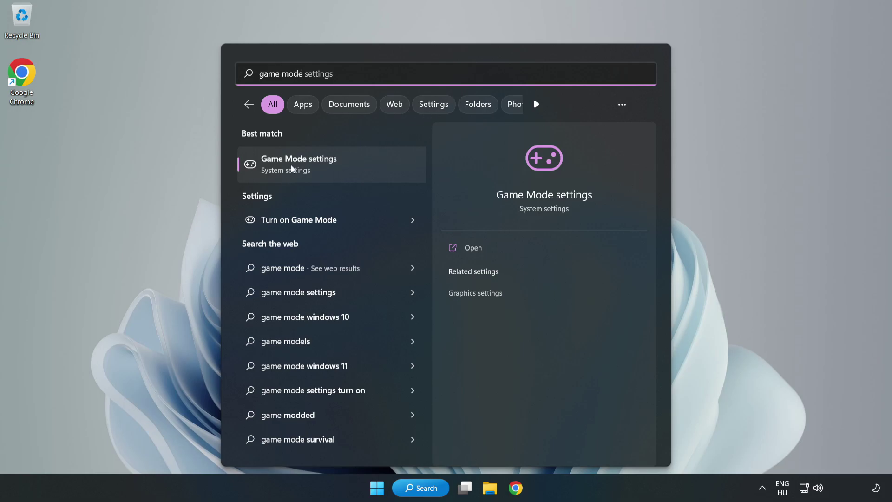
{"action": "left_click", "coordinate": [318, 165]}
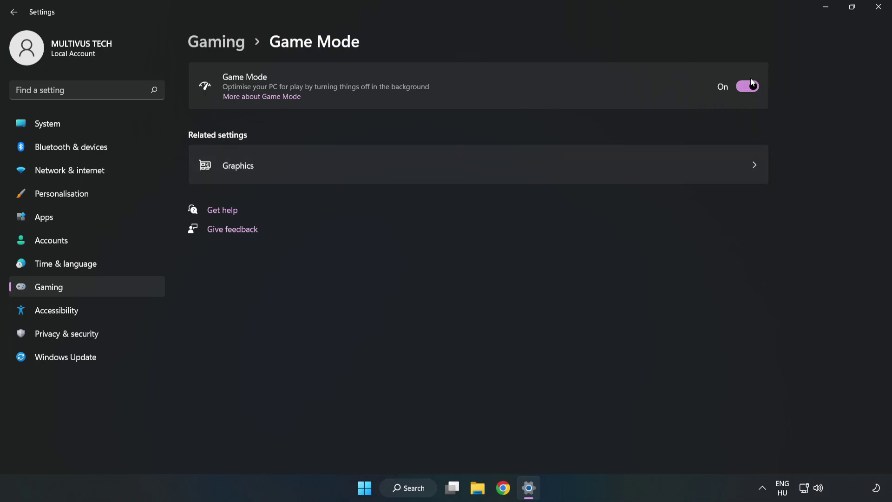
- Turn off 'Open Xbox Game Bar using this button on a controller' and close Settings
{"action": "left_click", "coordinate": [226, 47]}
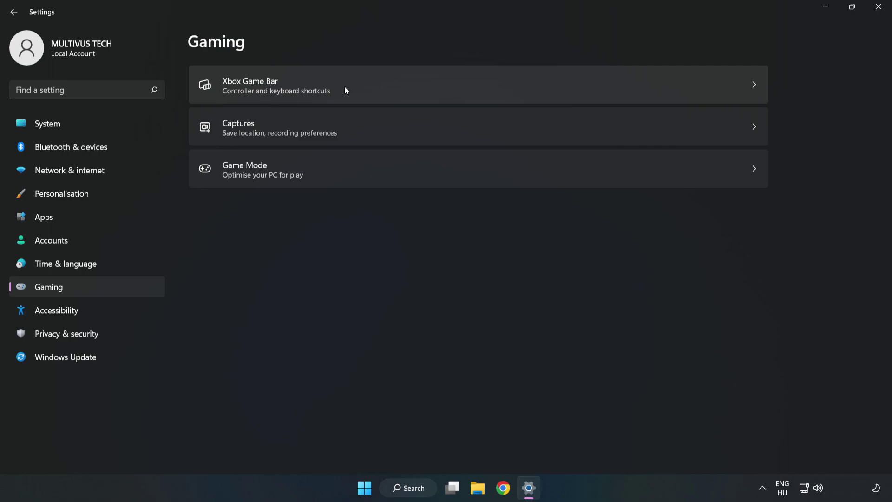
{"action": "left_click", "coordinate": [378, 83]}
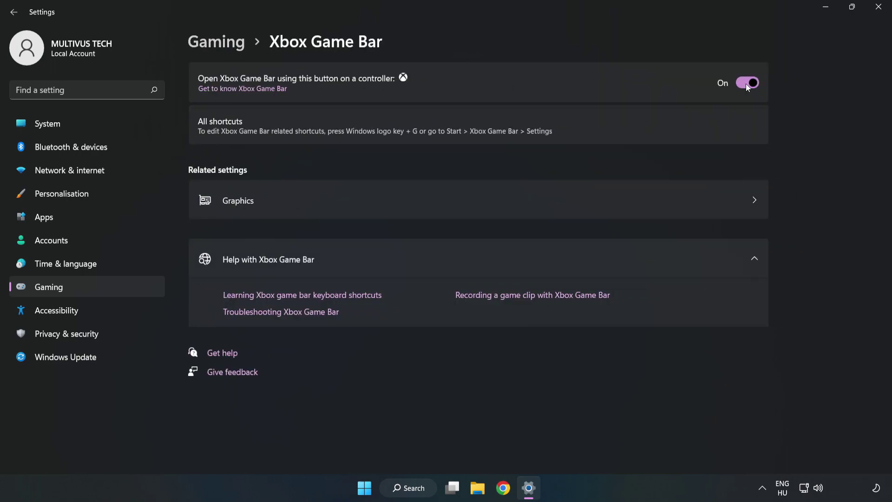
{"action": "left_click", "coordinate": [747, 83]}
{"action": "left_click", "coordinate": [878, 8]}
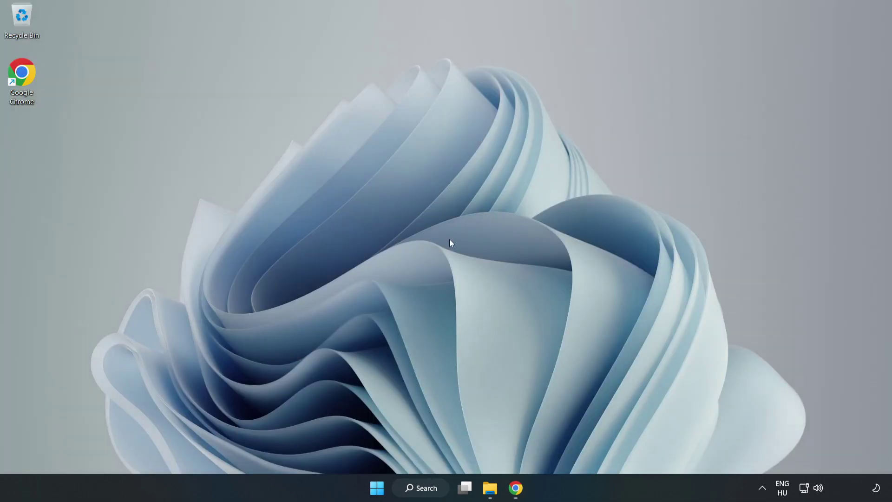
- Open Task Manager and end the Google Chrome process
{"action": "right_click", "coordinate": [377, 488]}
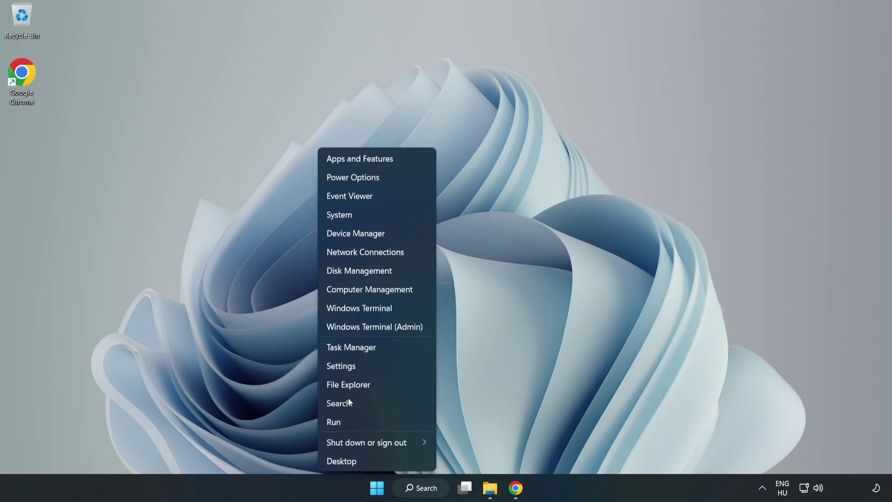
{"action": "left_click", "coordinate": [391, 348]}
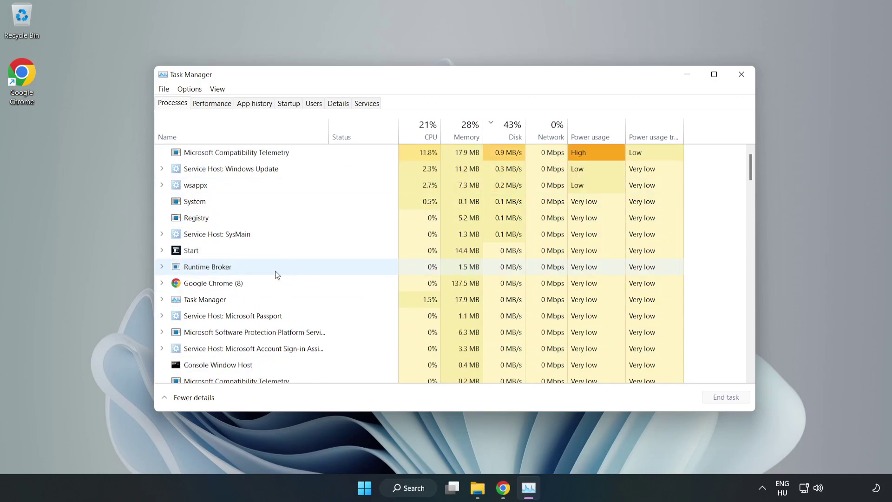
{"action": "left_click", "coordinate": [240, 284]}
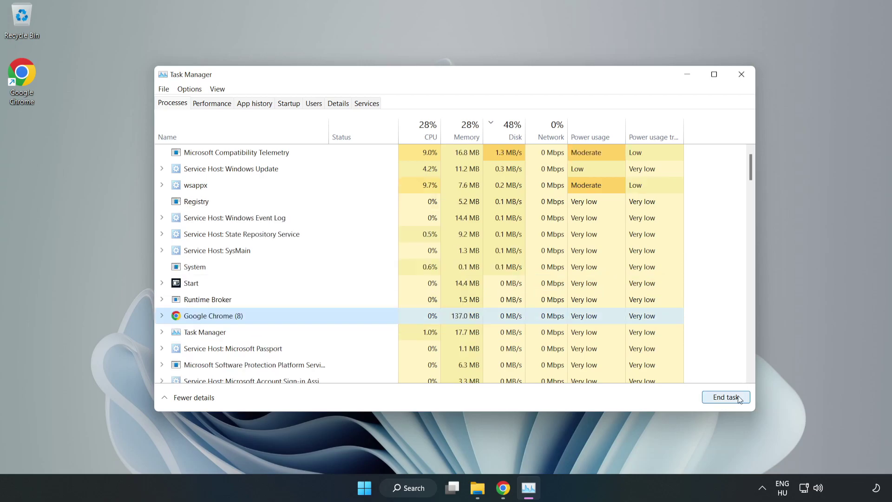
{"action": "left_click", "coordinate": [721, 400]}
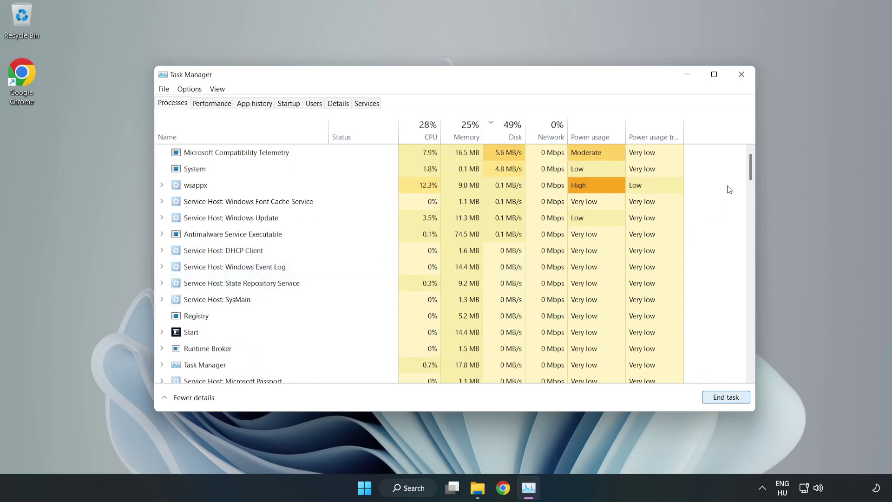
{"action": "left_click_drag", "start_coordinate": [753, 170], "coordinate": [755, 199]}
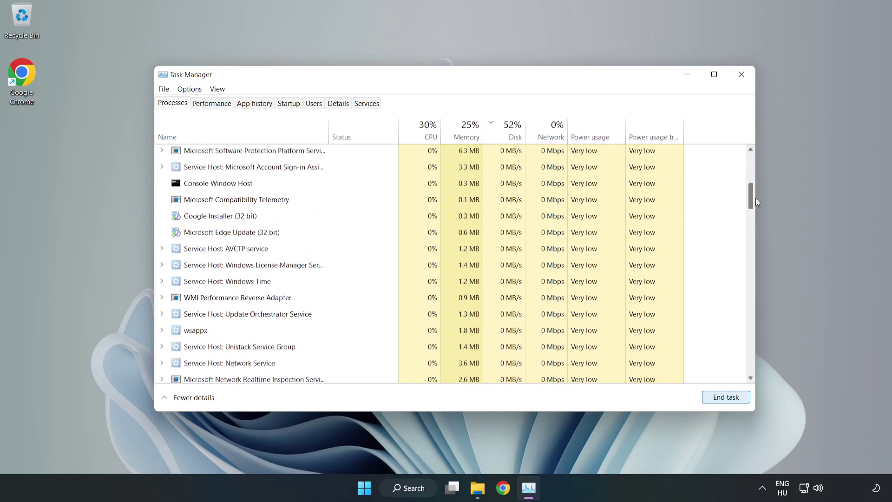
{"action": "mouse_move", "coordinate": [755, 198]}
{"action": "left_mouse_down"}
{"action": "mouse_move", "coordinate": [754, 254]}
{"action": "mouse_move", "coordinate": [753, 150]}
{"action": "left_mouse_up"}
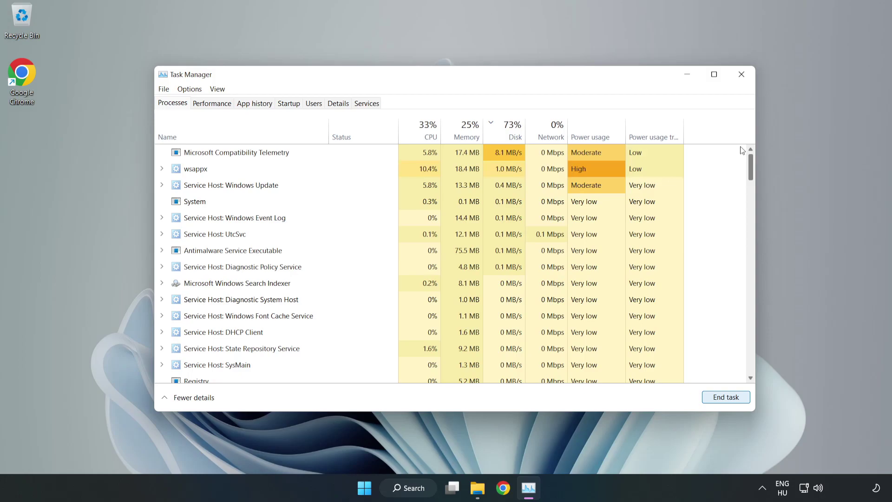
- Disable Cortana, Phone Link, Terminal and Xbox App Services at startup, then close Task Manager
{"action": "left_click", "coordinate": [289, 104]}
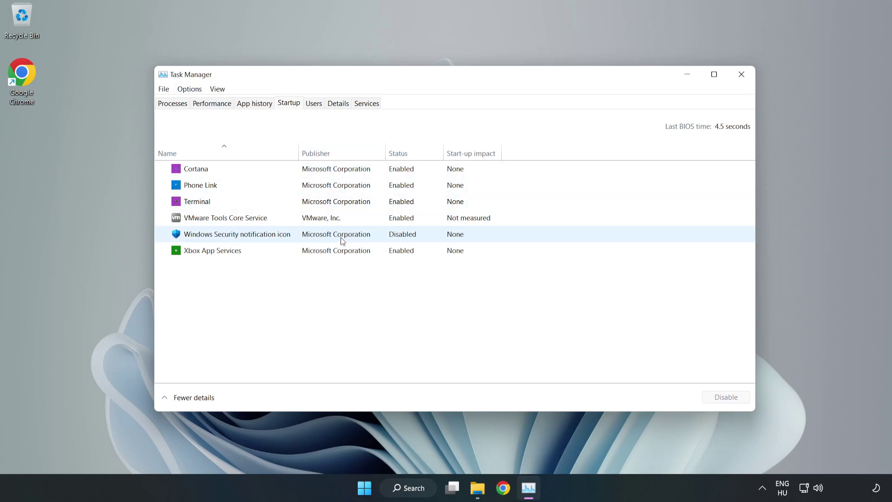
{"action": "left_click", "coordinate": [334, 169]}
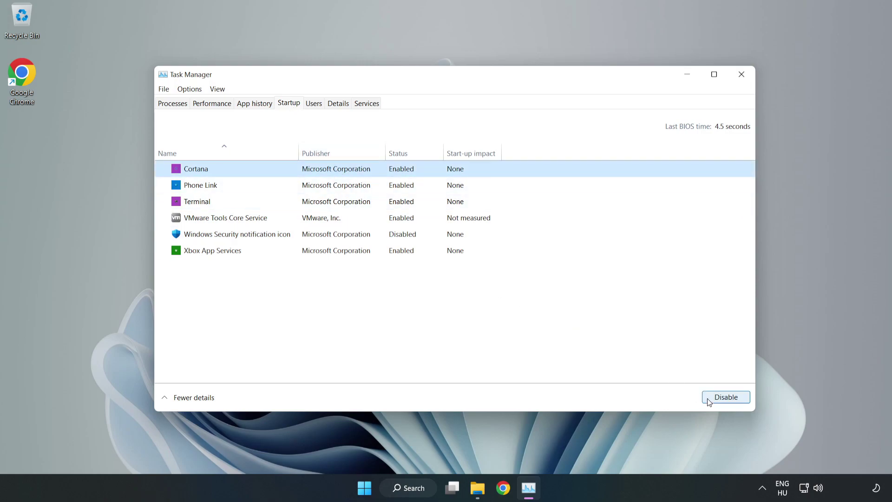
{"action": "left_click", "coordinate": [725, 397]}
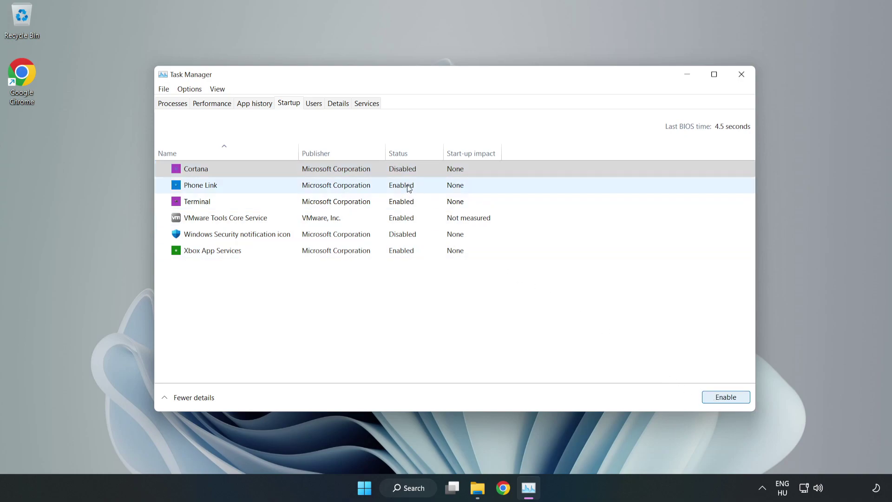
{"action": "left_click", "coordinate": [409, 187]}
{"action": "left_click", "coordinate": [725, 398]}
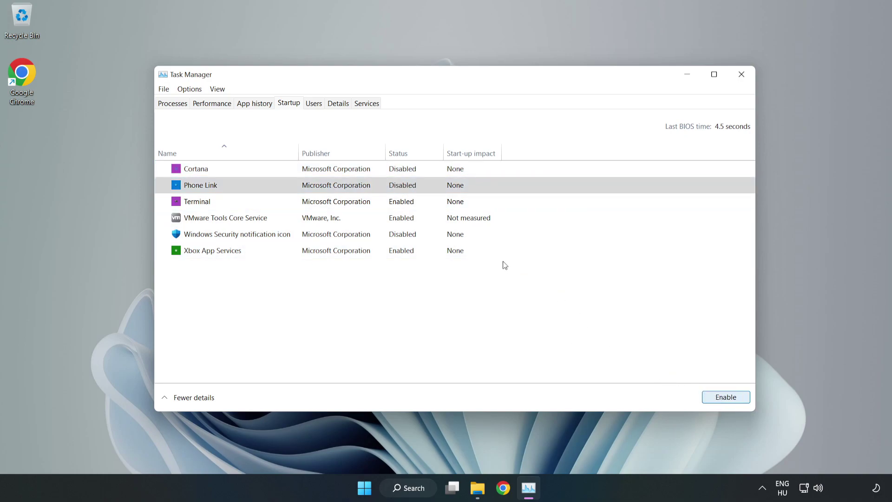
{"action": "left_click", "coordinate": [409, 204]}
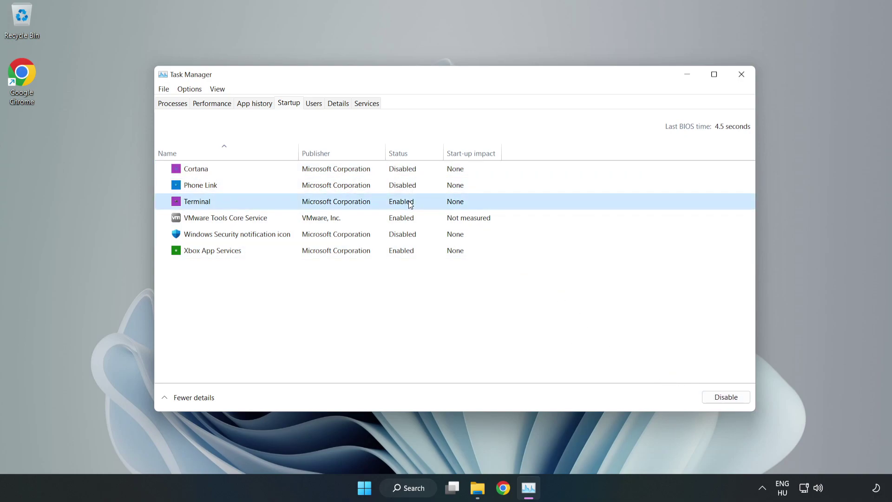
{"action": "left_click", "coordinate": [726, 397]}
{"action": "left_click", "coordinate": [306, 252]}
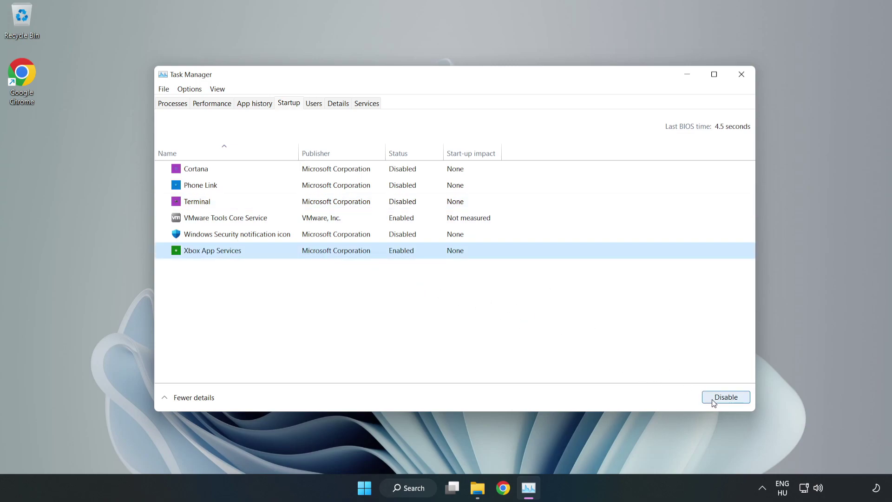
{"action": "left_click", "coordinate": [709, 400]}
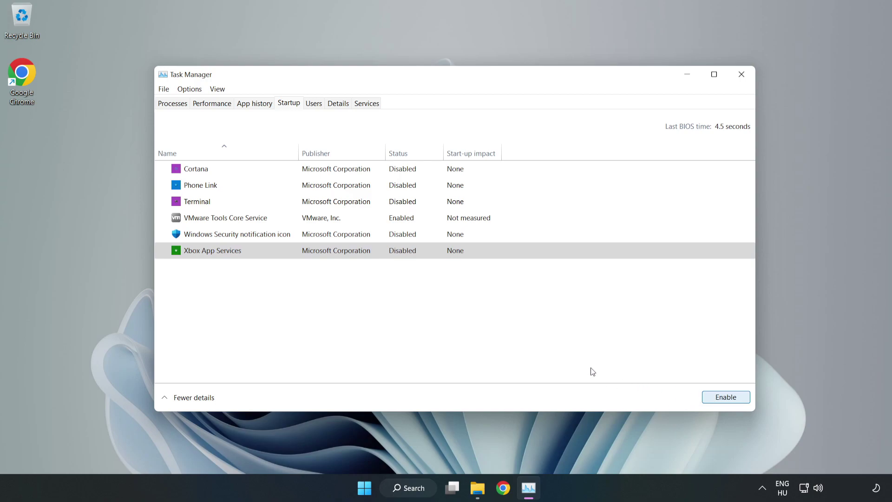
{"action": "left_click", "coordinate": [741, 75]}
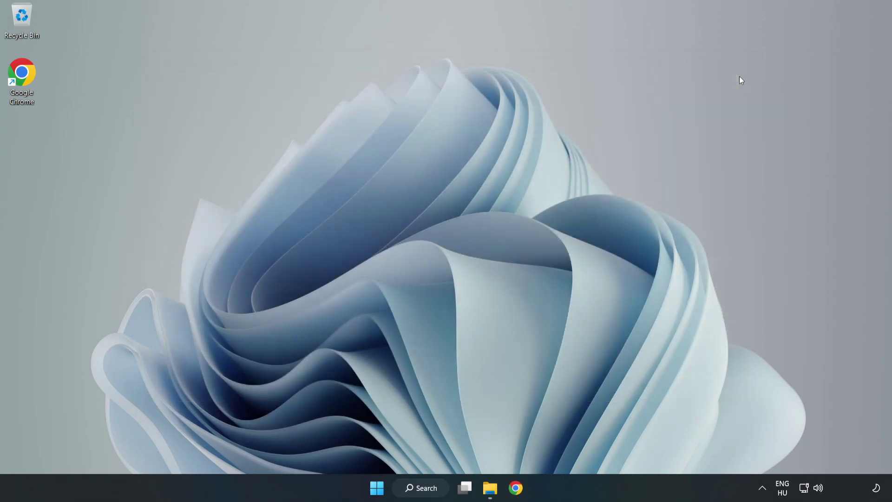
- Run a Windows Update check, confirm the PC is up to date, and close Settings
{"action": "left_click", "coordinate": [425, 488]}
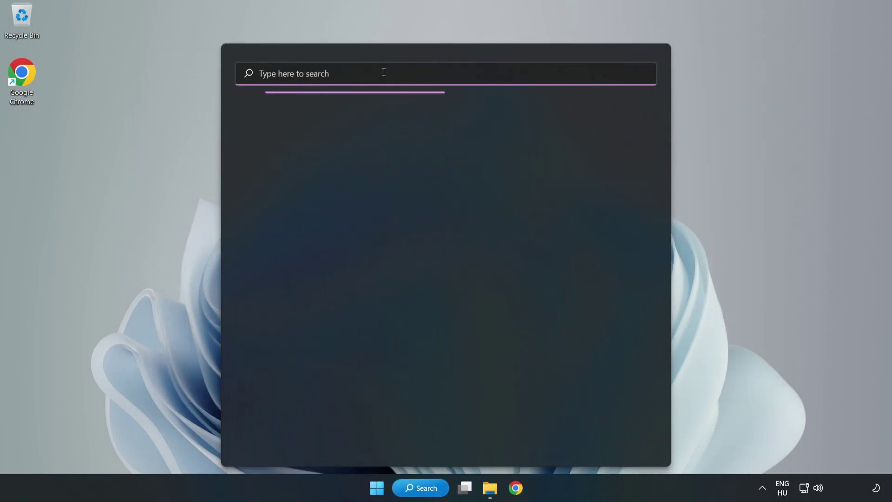
{"action": "type", "text": "update"}
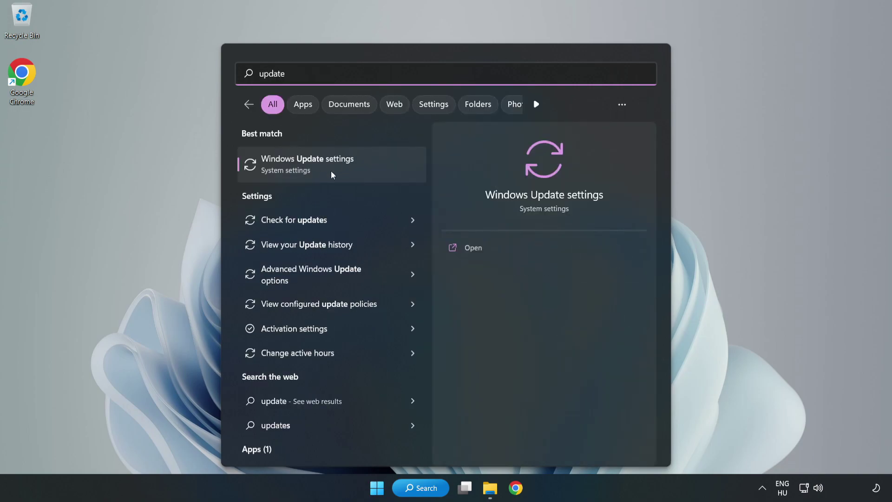
{"action": "left_click", "coordinate": [363, 176]}
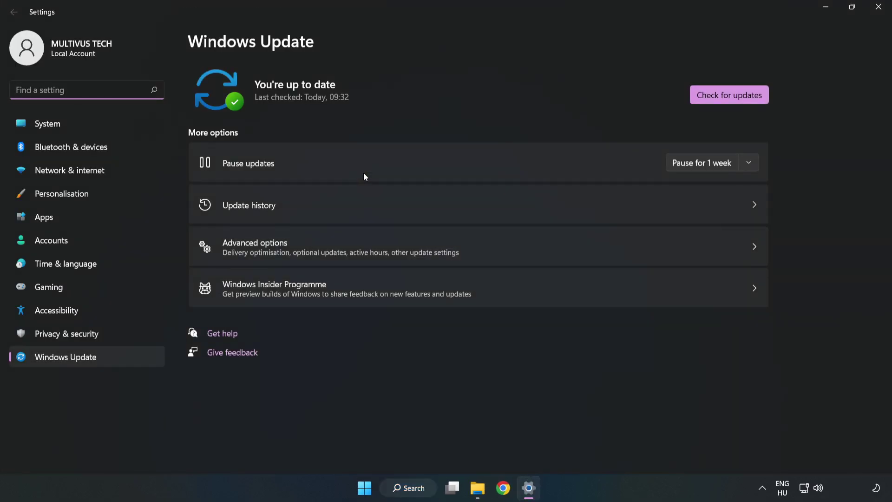
{"action": "left_click", "coordinate": [717, 99]}
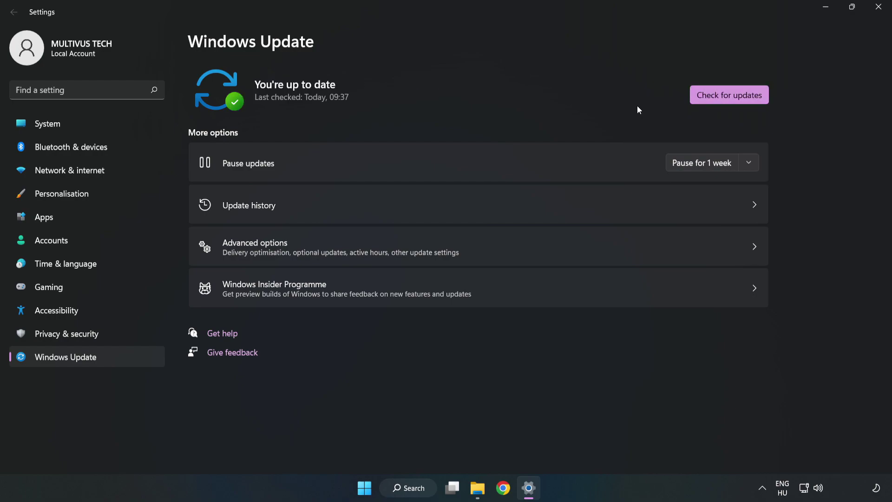
{"action": "left_click", "coordinate": [878, 8]}
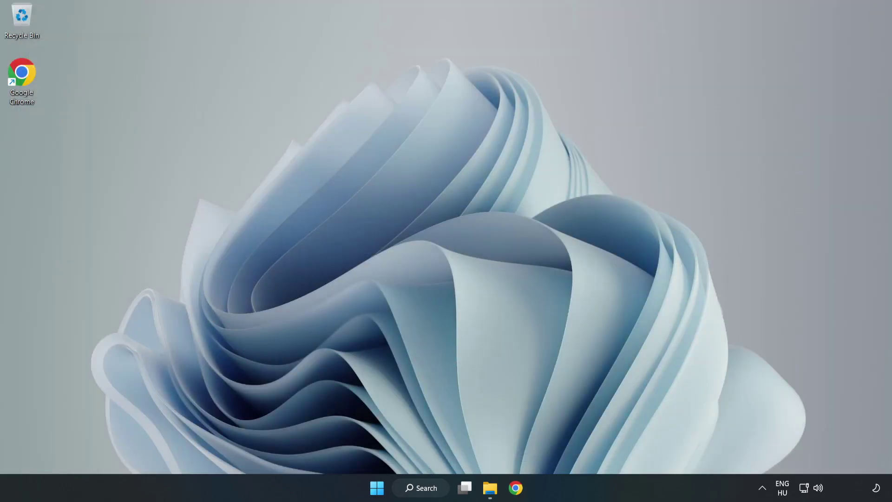
- Search for 'regedit' and launch Registry Editor
{"action": "left_click", "coordinate": [434, 492]}
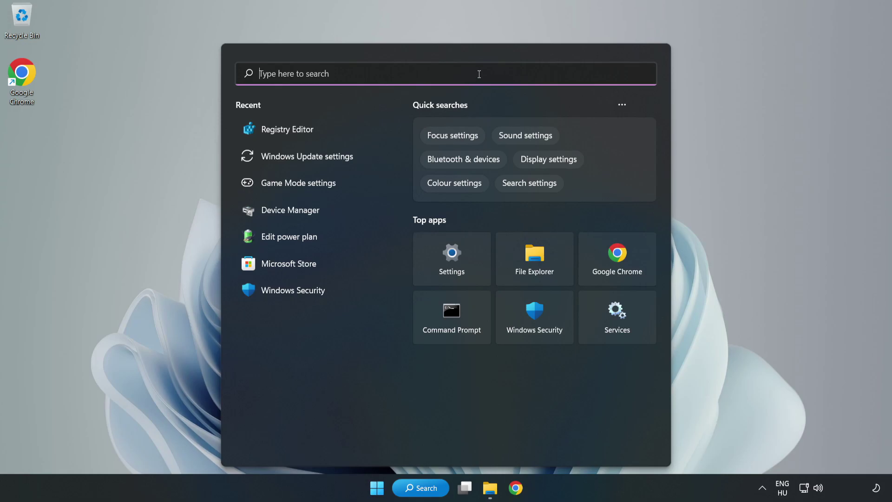
{"action": "type", "text": "regedit"}
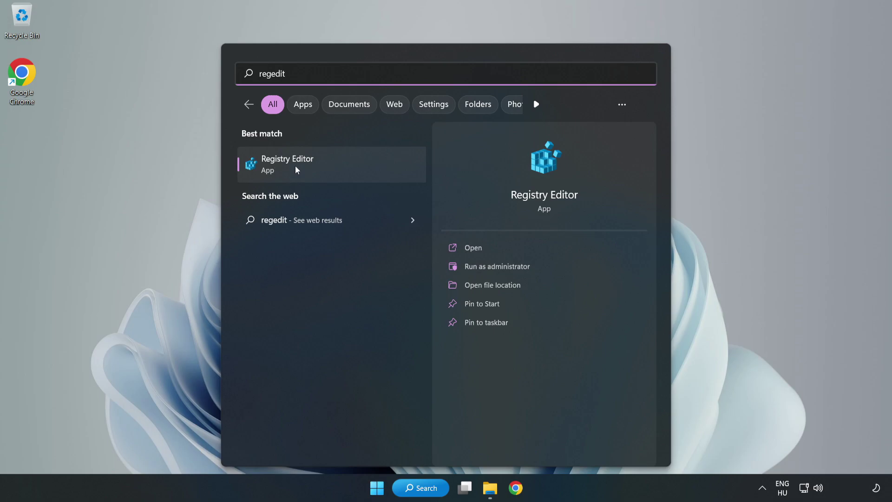
{"action": "left_click", "coordinate": [340, 165]}
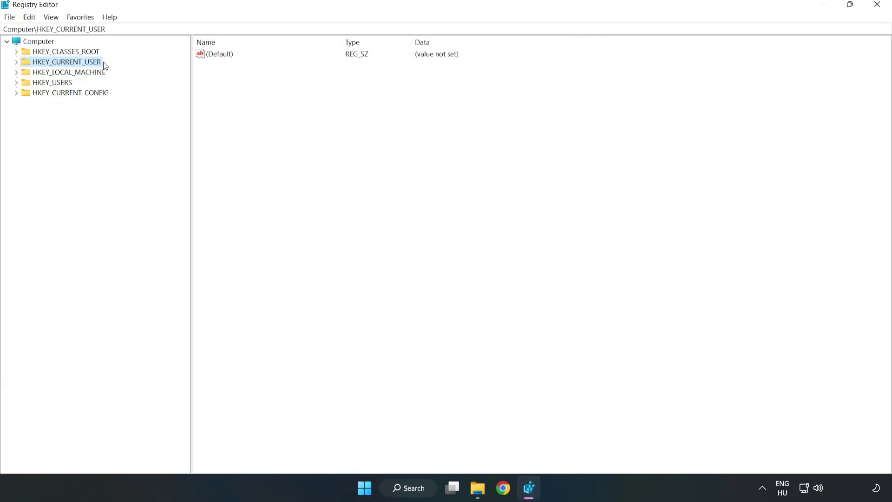
- Navigate to the HKEY_CURRENT_USER\System\GameConfigStore key
{"action": "left_click", "coordinate": [17, 62]}
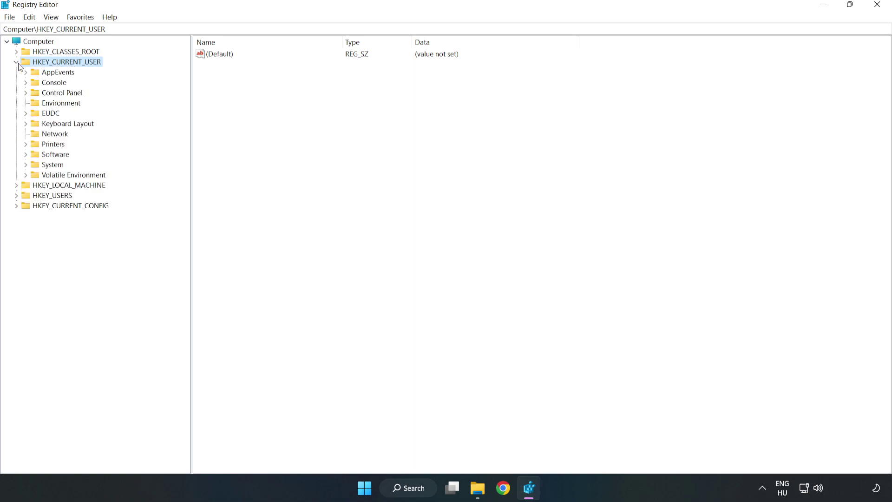
{"action": "left_click", "coordinate": [25, 165]}
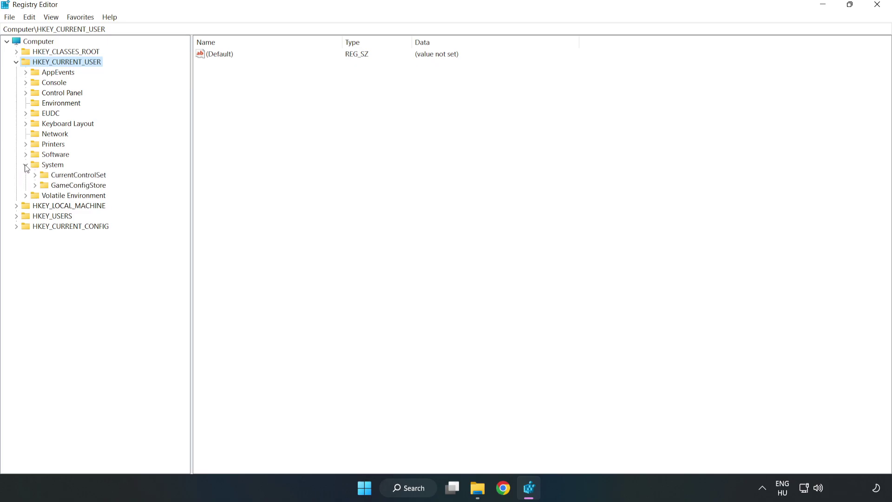
{"action": "left_click", "coordinate": [76, 186]}
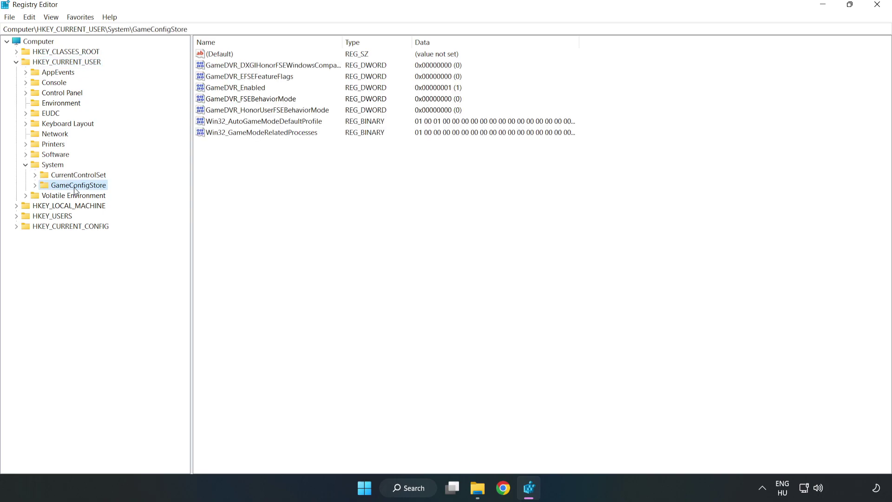
- Change the GameDVR_Enabled value data from 1 to 0
{"action": "left_click", "coordinate": [223, 87]}
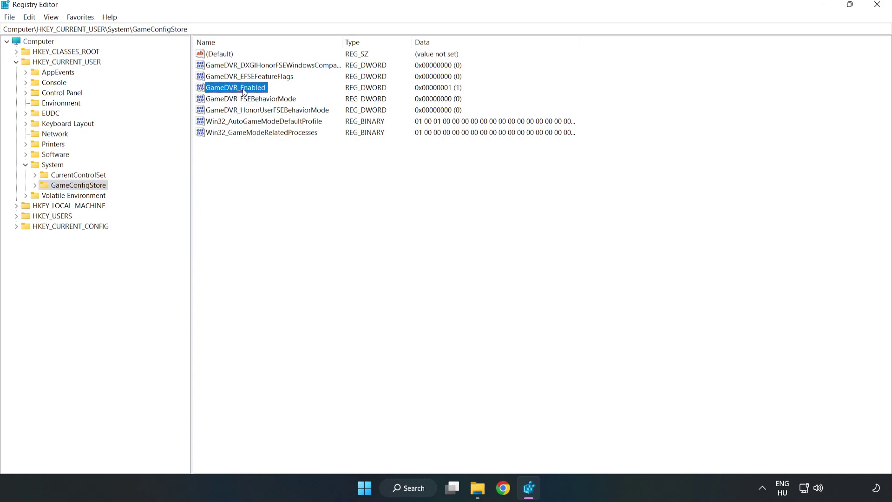
{"action": "right_click", "coordinate": [244, 92]}
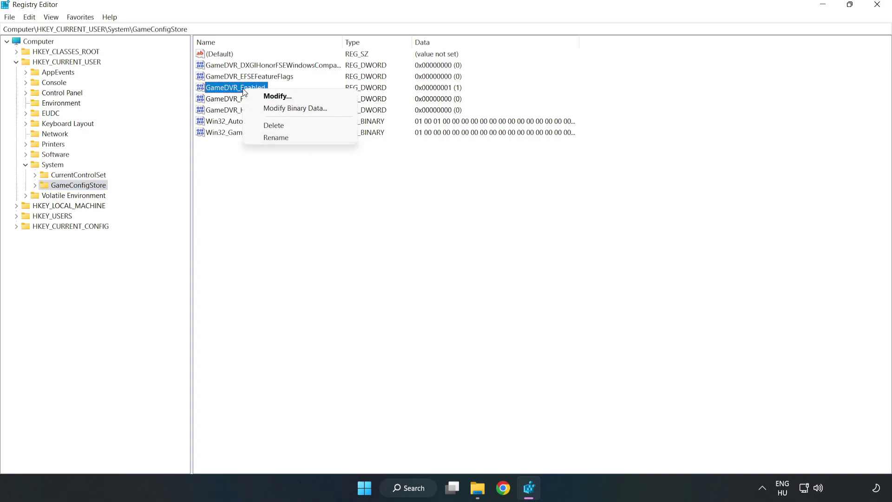
{"action": "left_click", "coordinate": [284, 97]}
{"action": "left_click_drag", "start_coordinate": [315, 122], "coordinate": [499, 188]}
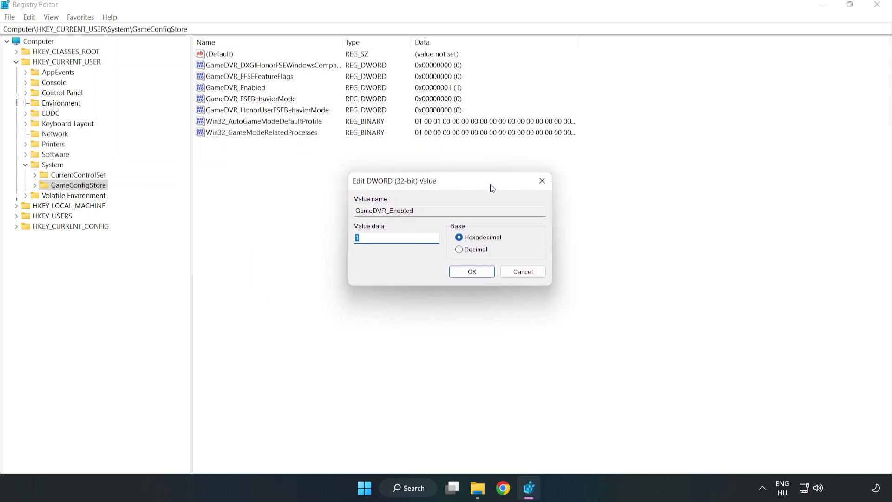
{"action": "left_click", "coordinate": [374, 242]}
{"action": "double_click", "coordinate": [374, 241]}
{"action": "type", "text": "0"}
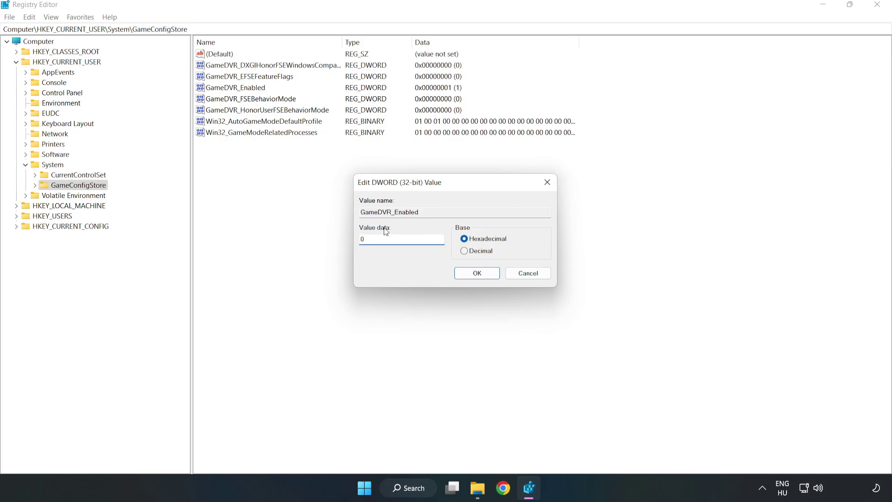
{"action": "left_click", "coordinate": [477, 274]}
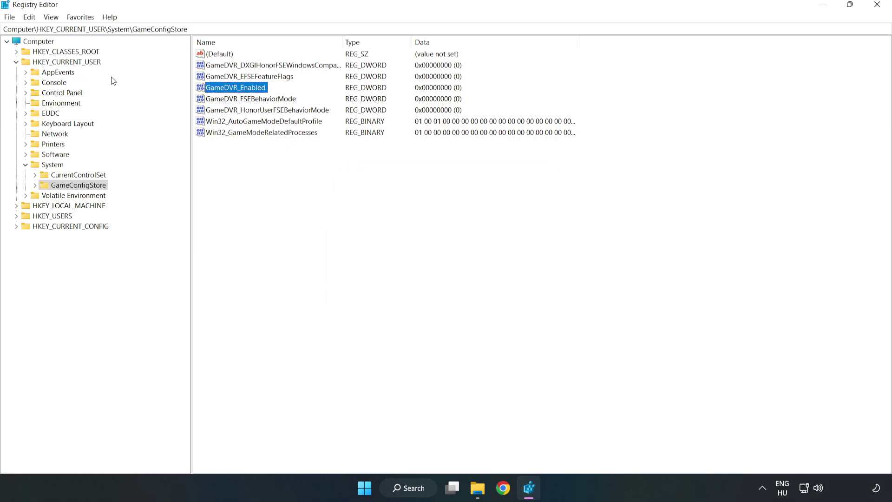
- Navigate to HKLM\SOFTWARE\Microsoft\PolicyManager\default\ApplicationManagement\AllowGameDVR in Registry Editor
{"action": "left_click", "coordinate": [16, 62]}
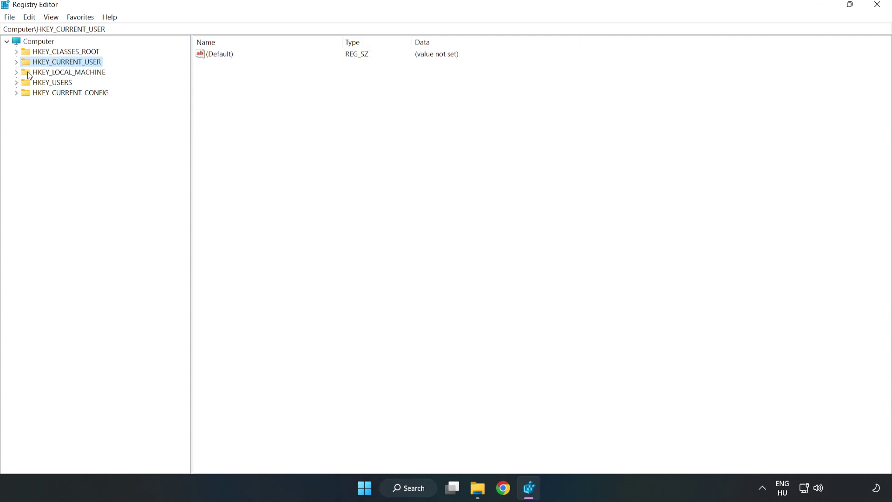
{"action": "left_click", "coordinate": [16, 72]}
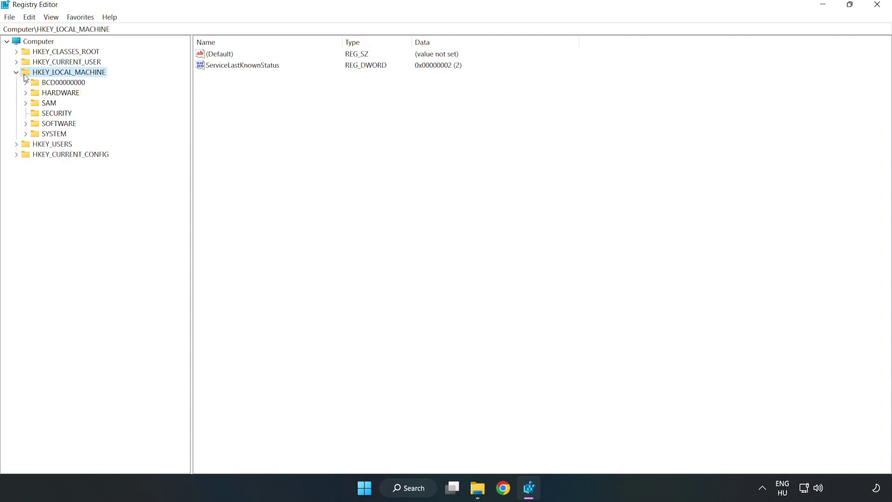
{"action": "left_click", "coordinate": [27, 123]}
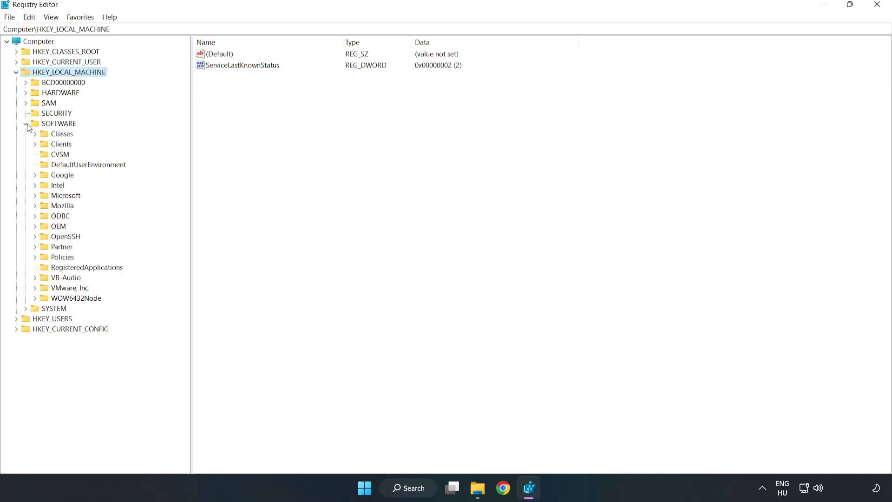
{"action": "left_click", "coordinate": [35, 196]}
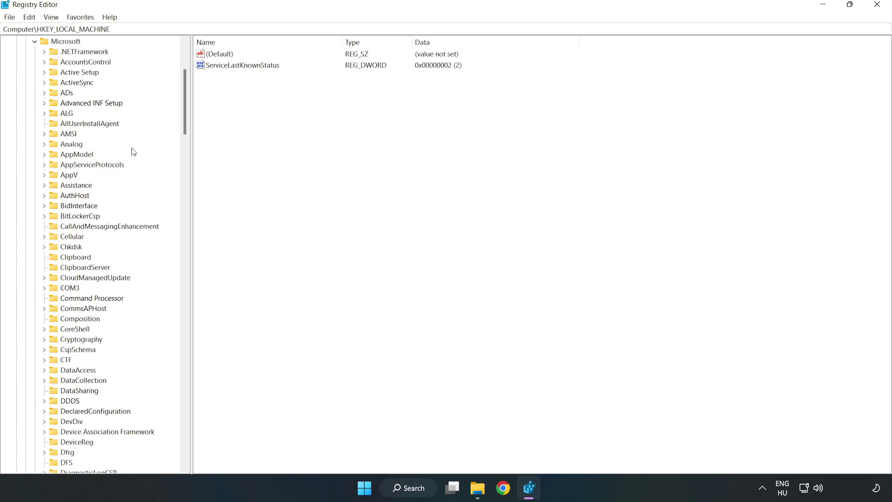
{"action": "left_click_drag", "start_coordinate": [184, 119], "coordinate": [202, 330]}
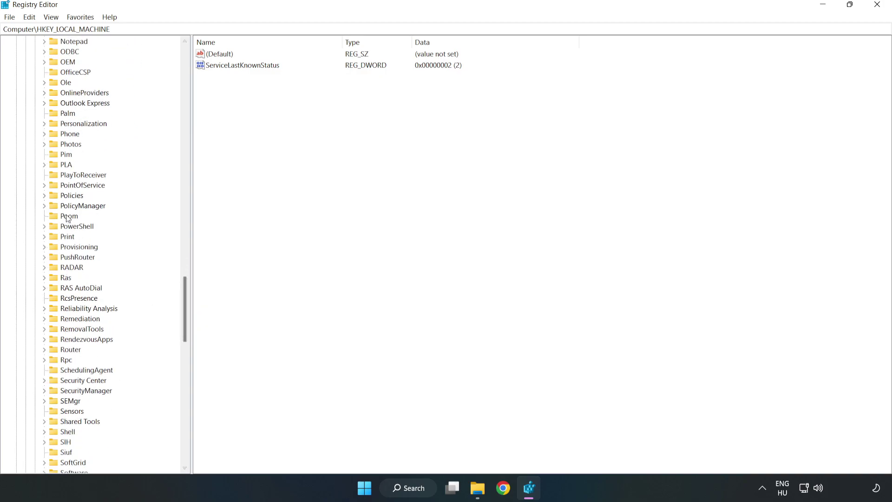
{"action": "left_click", "coordinate": [45, 207]}
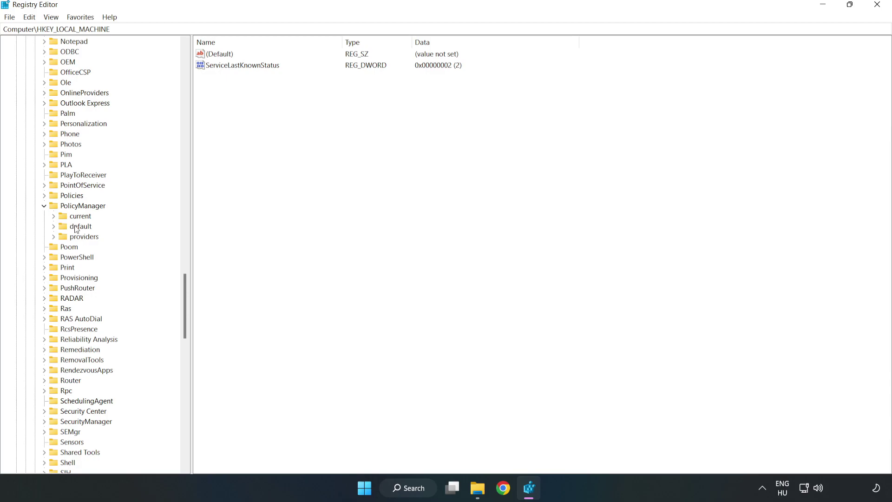
{"action": "left_click", "coordinate": [54, 226]}
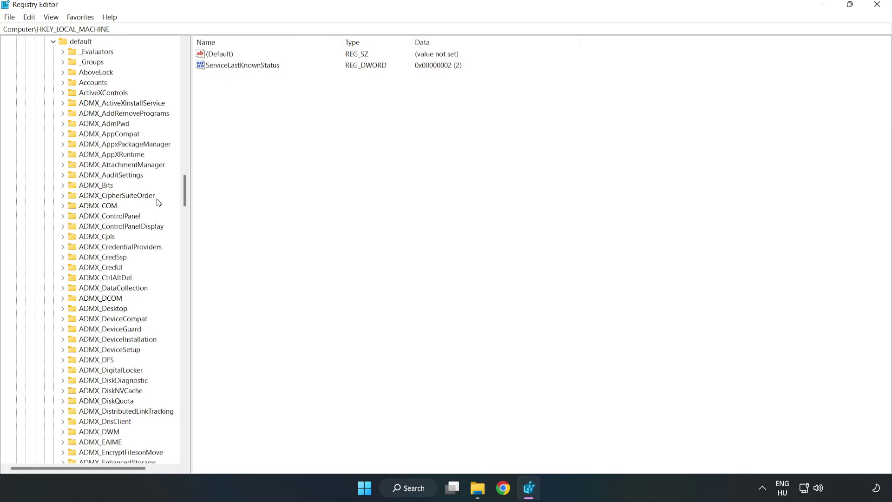
{"action": "left_click_drag", "start_coordinate": [185, 190], "coordinate": [180, 295]}
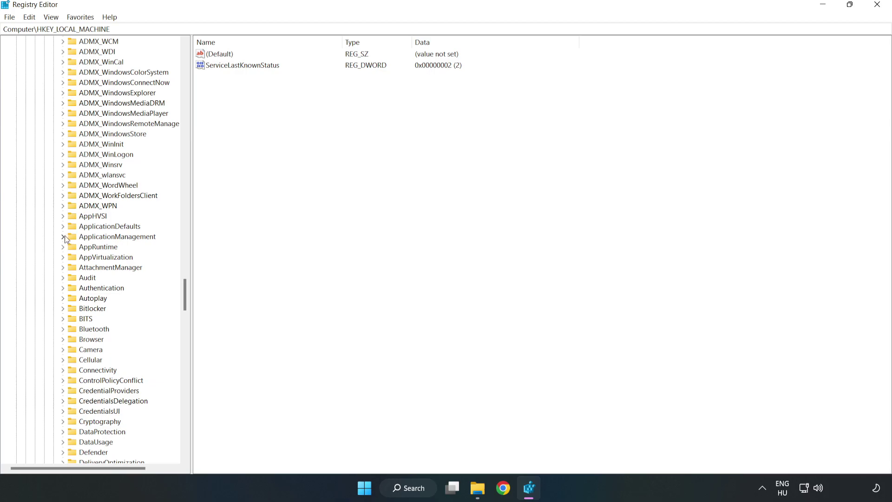
{"action": "left_click", "coordinate": [64, 236]}
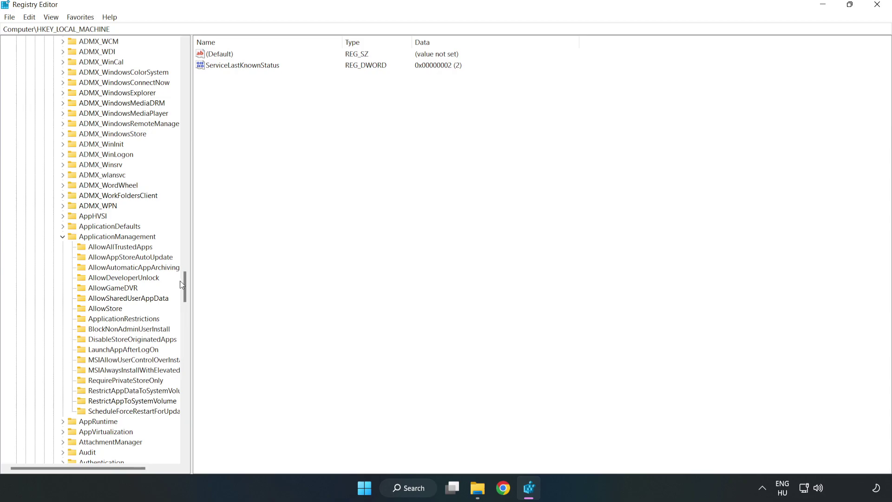
{"action": "left_click", "coordinate": [105, 288]}
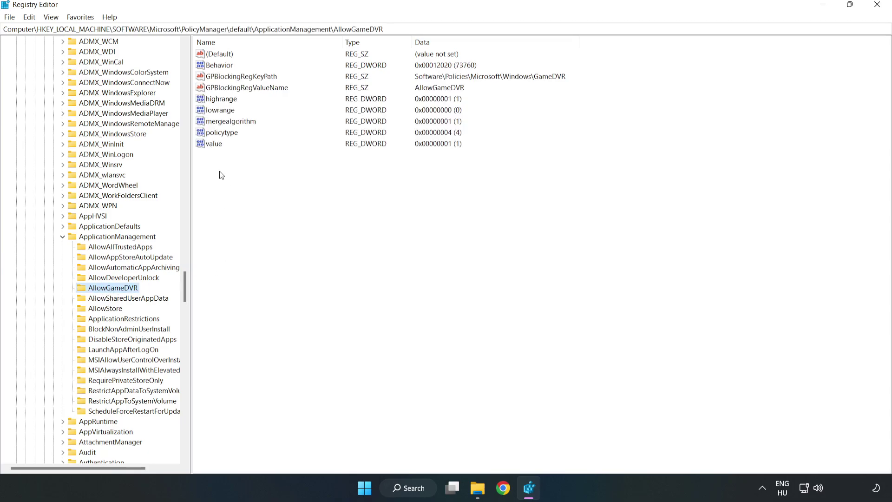
- Modify the AllowGameDVR 'value' entry, changing its data from 1 to 0
{"action": "left_click", "coordinate": [208, 146]}
{"action": "right_click", "coordinate": [219, 149]}
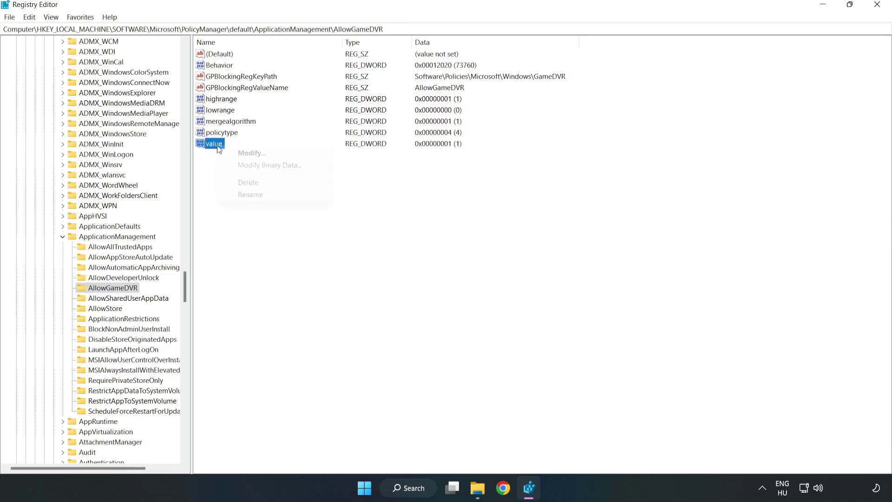
{"action": "left_click", "coordinate": [256, 154]}
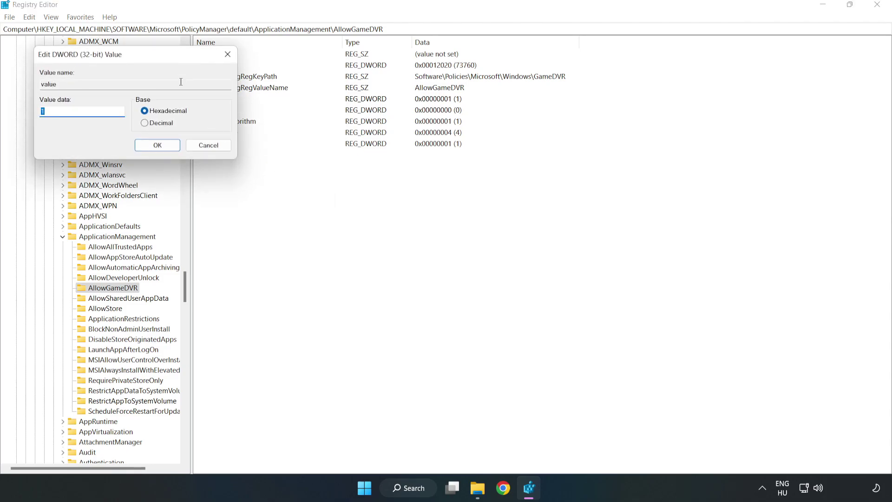
{"action": "left_click_drag", "start_coordinate": [179, 79], "coordinate": [454, 184]}
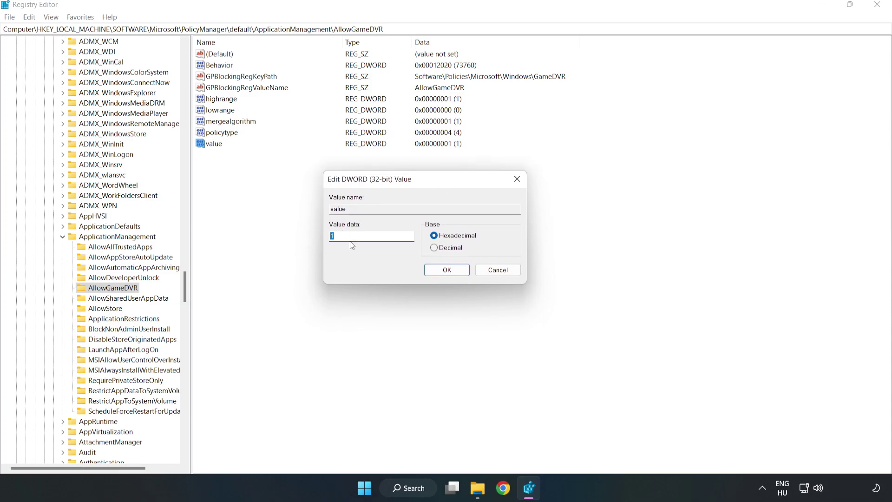
{"action": "type", "text": "0"}
{"action": "left_click", "coordinate": [446, 270]}
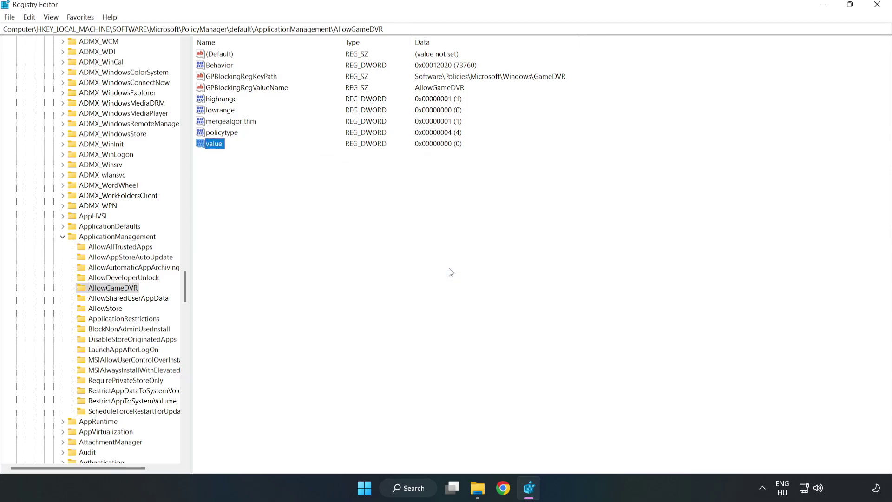
- Close Registry Editor, then download and run dxwebsetup.exe from the DirectX End-User Runtime page
{"action": "left_click", "coordinate": [878, 6]}
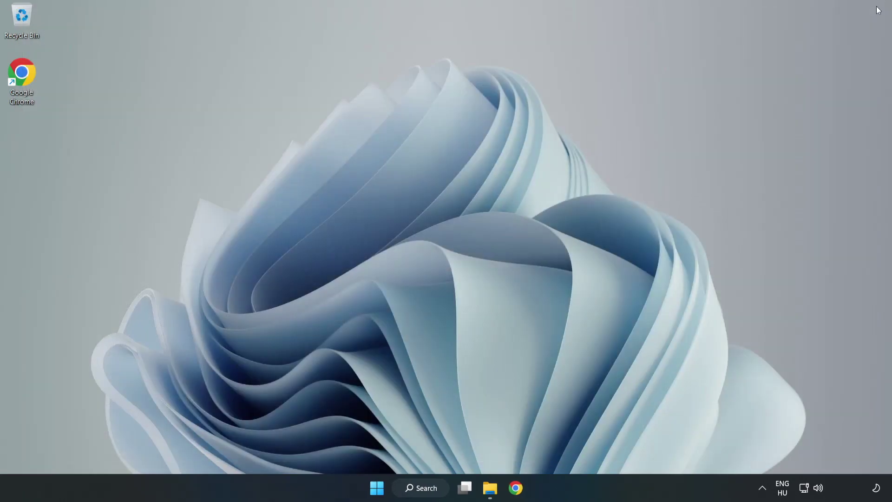
{"action": "left_click", "coordinate": [516, 488]}
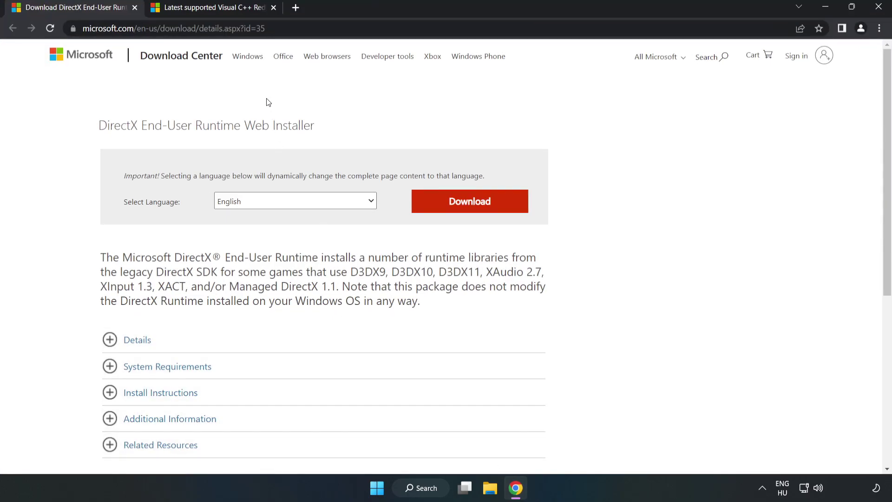
{"action": "left_click_drag", "start_coordinate": [223, 28], "coordinate": [293, 26]}
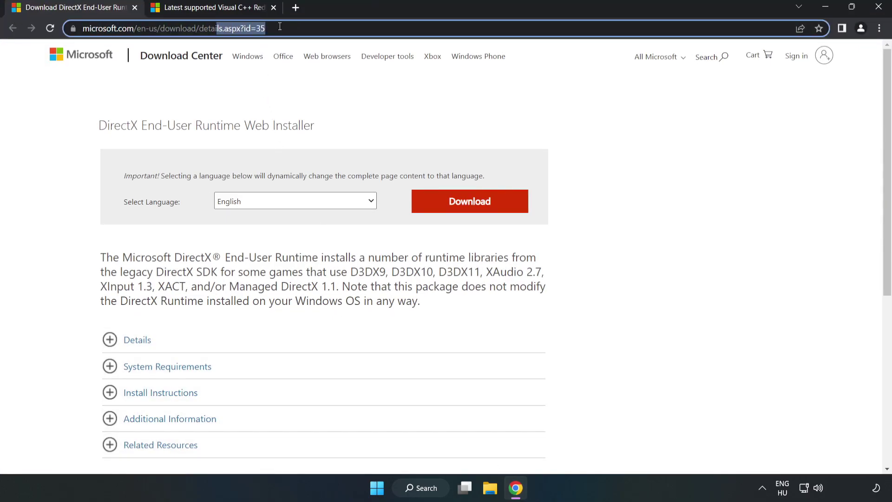
{"action": "left_click", "coordinate": [360, 106]}
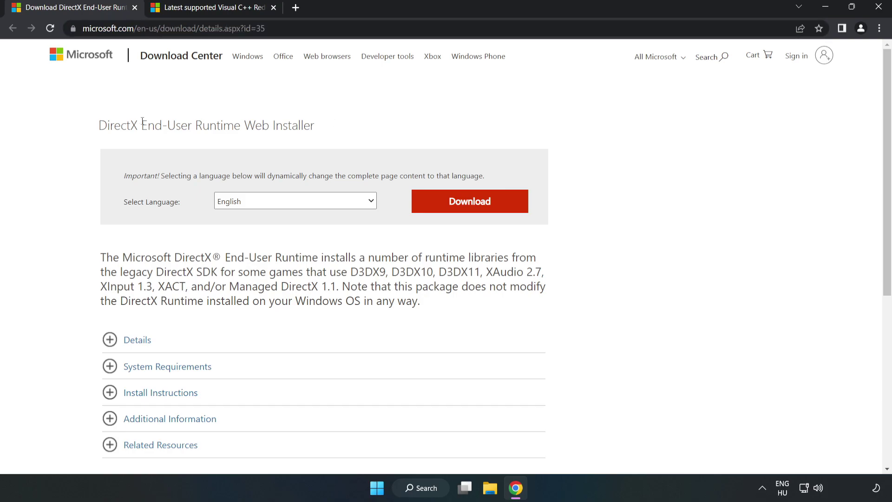
{"action": "left_click", "coordinate": [476, 211]}
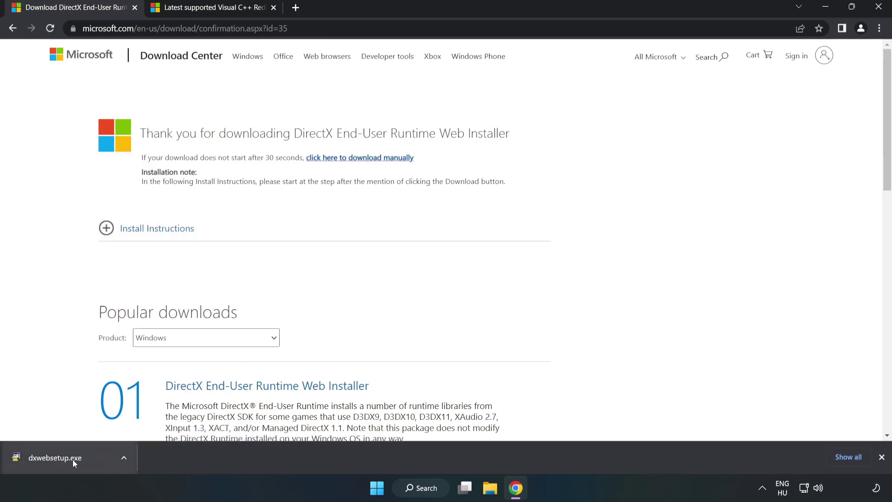
{"action": "left_click", "coordinate": [89, 460]}
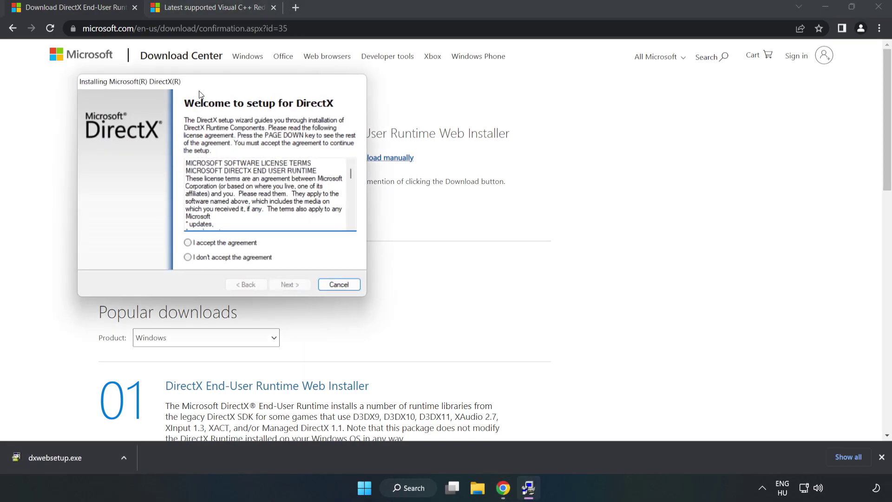
- Accept the DirectX license, skip the Bing Bar offer, and run setup through to Finish
{"action": "left_click_drag", "start_coordinate": [202, 83], "coordinate": [425, 126]}
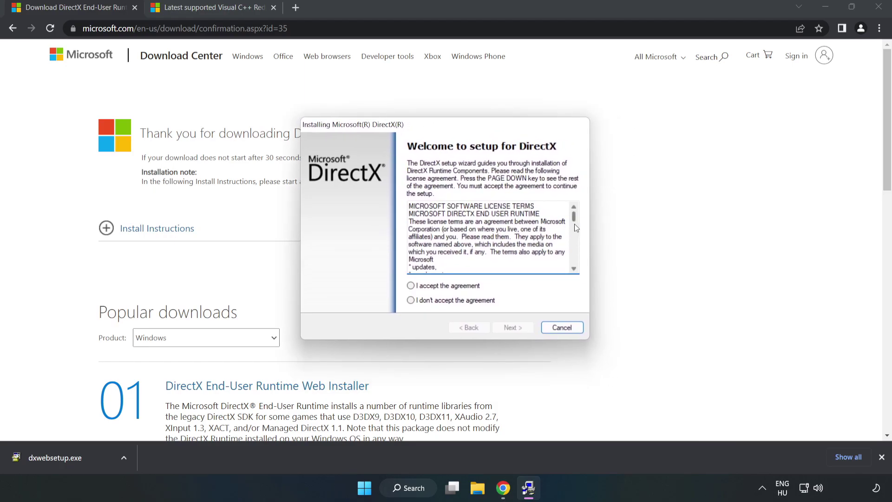
{"action": "left_click_drag", "start_coordinate": [574, 219], "coordinate": [575, 269]}
{"action": "left_click", "coordinate": [410, 286]}
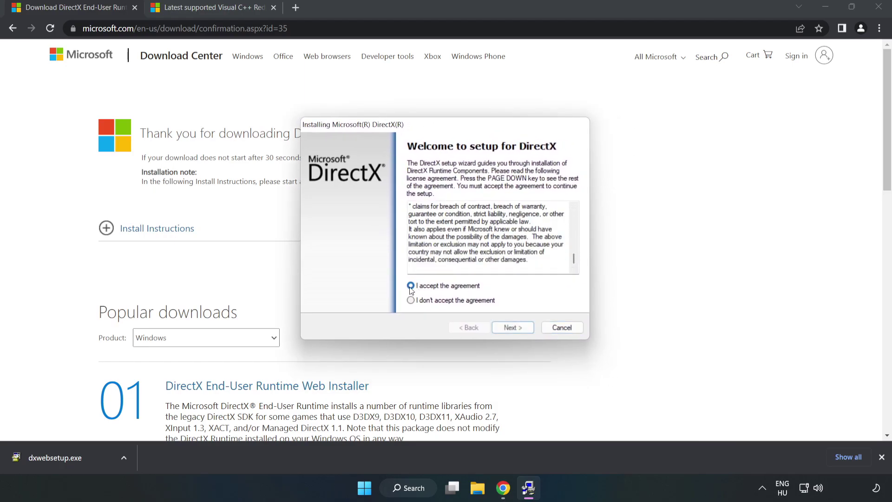
{"action": "left_click", "coordinate": [517, 329]}
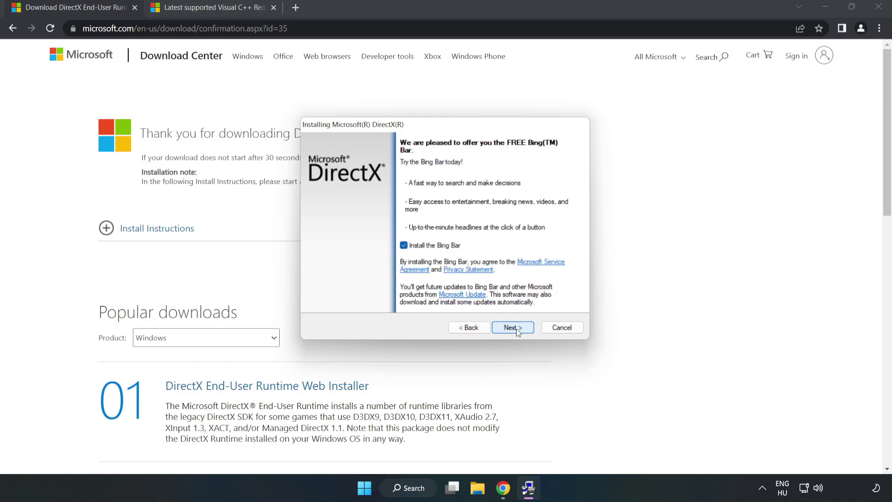
{"action": "left_click", "coordinate": [403, 246]}
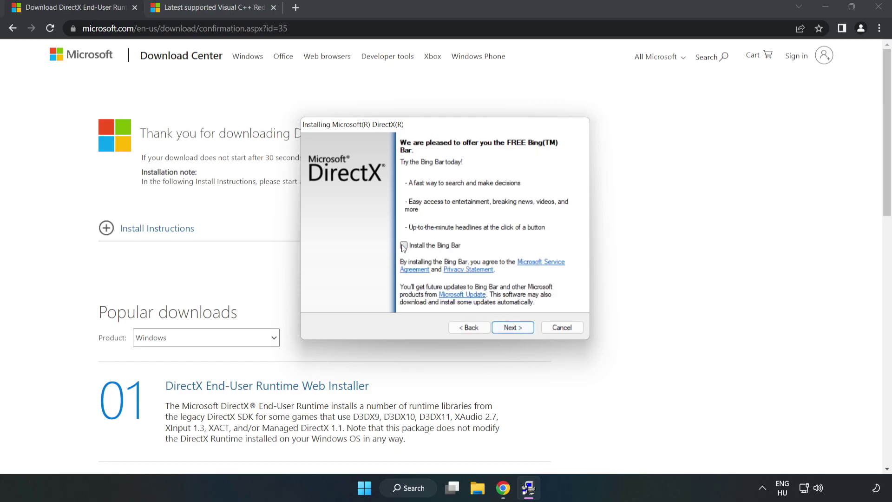
{"action": "left_click", "coordinate": [515, 325]}
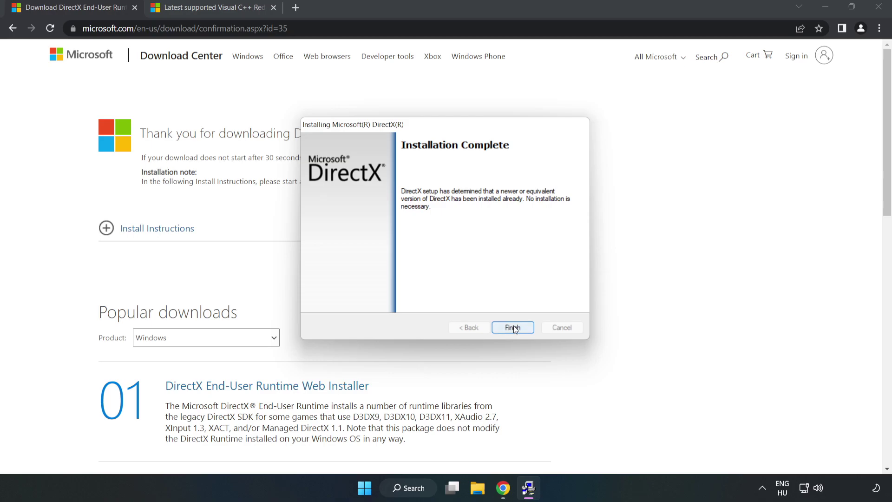
{"action": "left_click", "coordinate": [514, 328]}
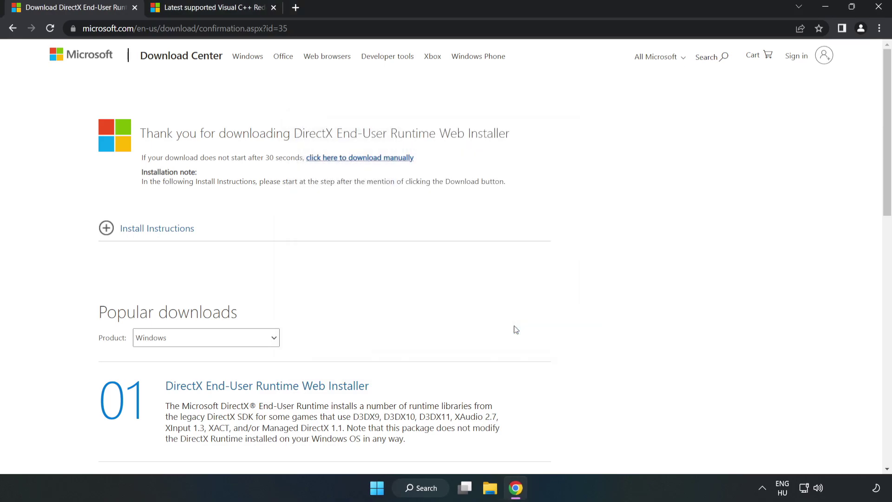
- Close the DirectX tab and download the ARM64, x86 and x64 Visual C++ redistributables, allowing multiple downloads
{"action": "left_click", "coordinate": [134, 8]}
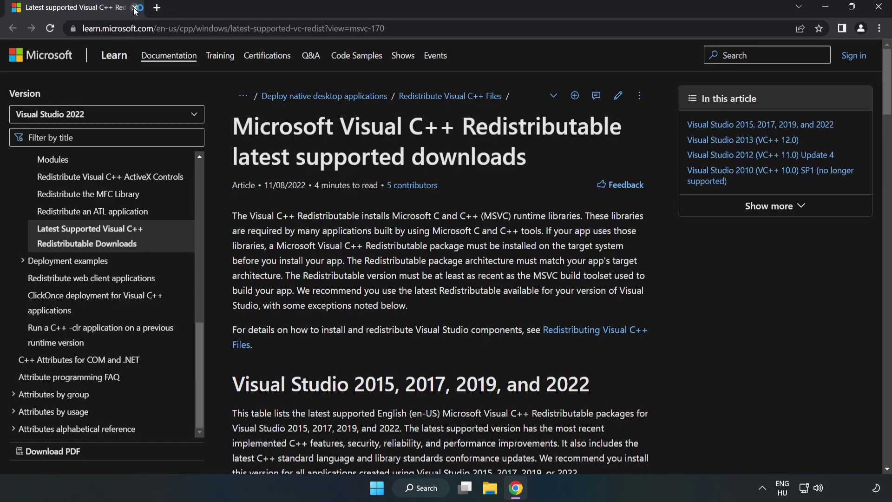
{"action": "left_click", "coordinate": [203, 29]}
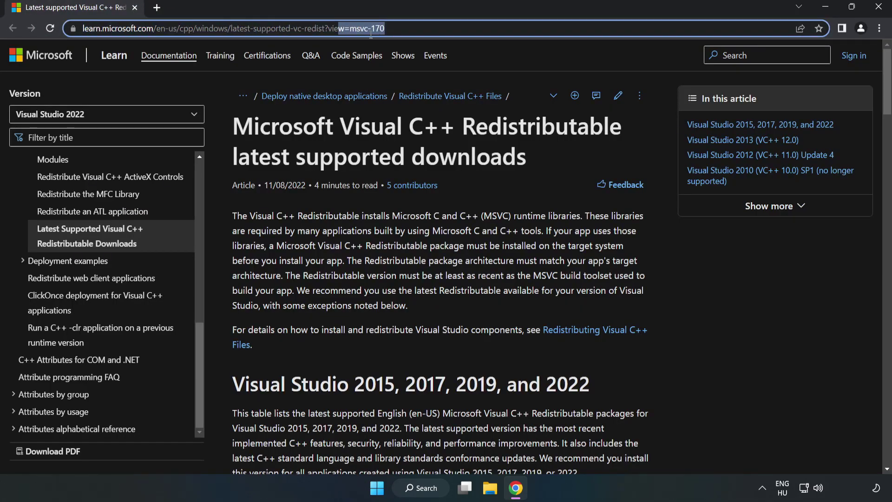
{"action": "left_click", "coordinate": [404, 28]}
{"action": "left_click", "coordinate": [459, 152]}
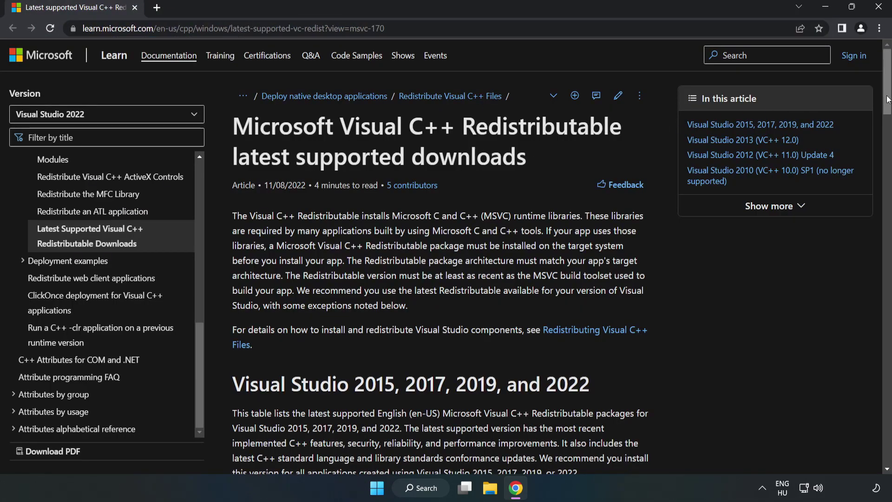
{"action": "left_click_drag", "start_coordinate": [886, 98], "coordinate": [887, 150]}
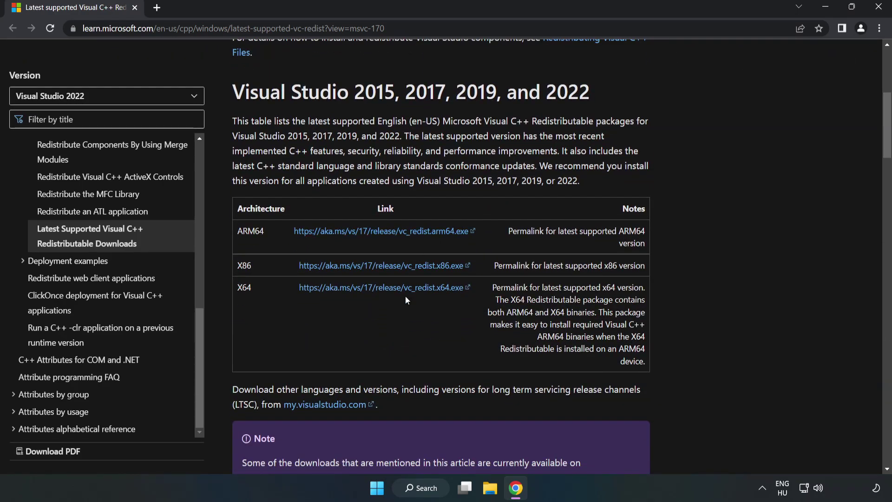
{"action": "left_click", "coordinate": [382, 230]}
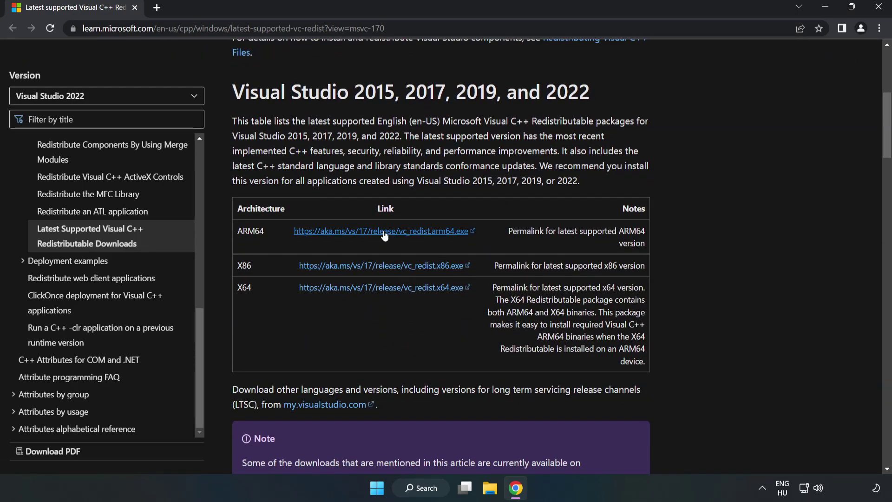
{"action": "left_click", "coordinate": [392, 268]}
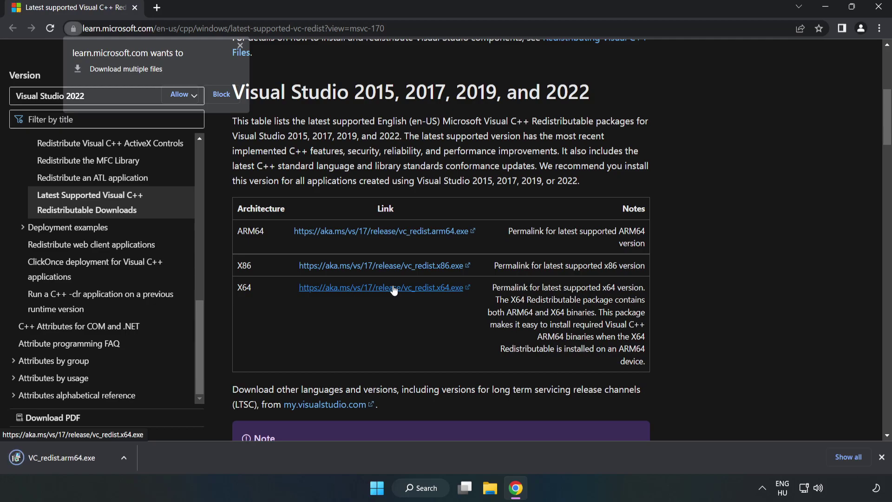
{"action": "left_click", "coordinate": [180, 94]}
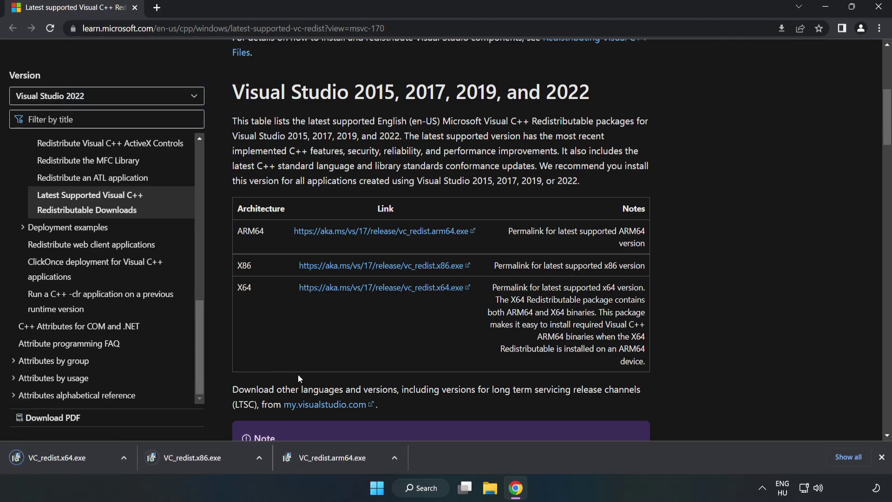
- Attempt the ARM64 redistributable install with the license accepted, then close the failed setup
{"action": "left_click", "coordinate": [342, 461]}
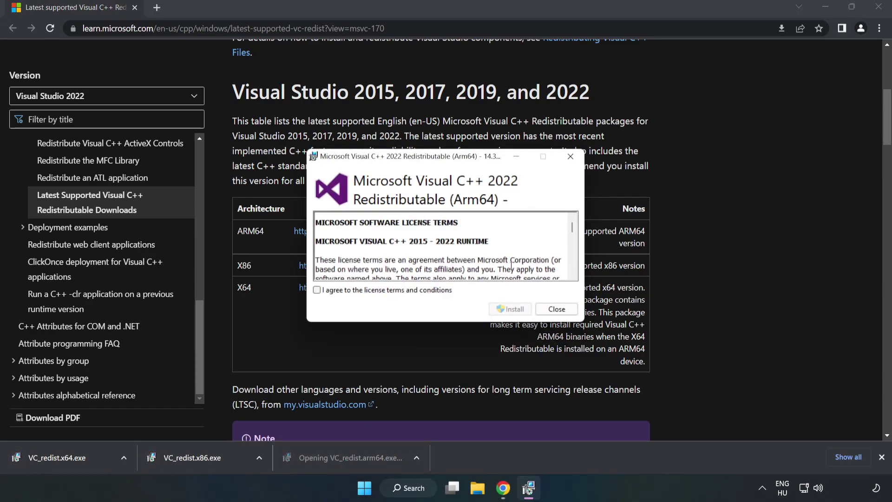
{"action": "left_click_drag", "start_coordinate": [571, 229], "coordinate": [571, 274]}
{"action": "left_click", "coordinate": [394, 290]}
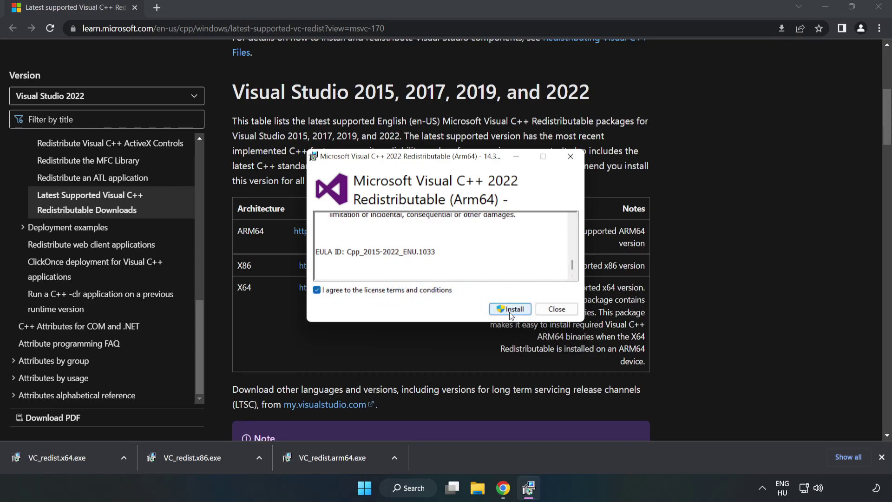
{"action": "left_click", "coordinate": [510, 309]}
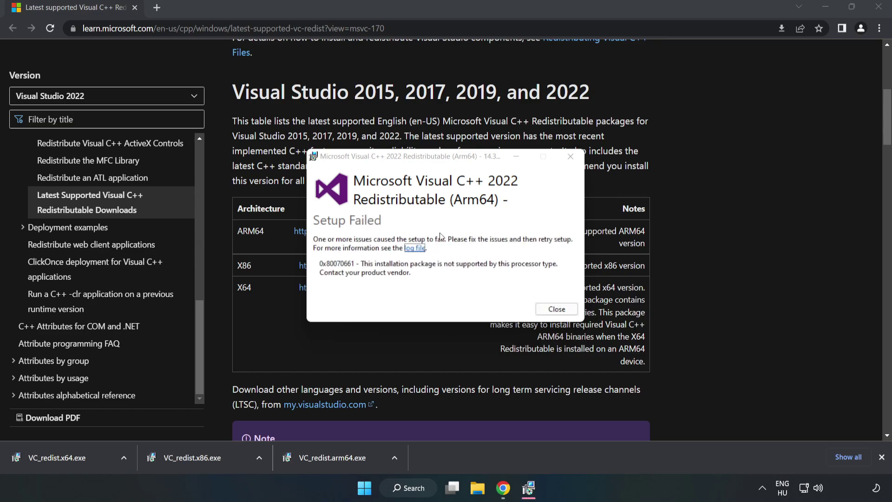
{"action": "left_click", "coordinate": [557, 308]}
- Install the x86 and x64 Visual C++ 2015-2022 redistributables and close both installers
{"action": "left_click", "coordinate": [216, 458]}
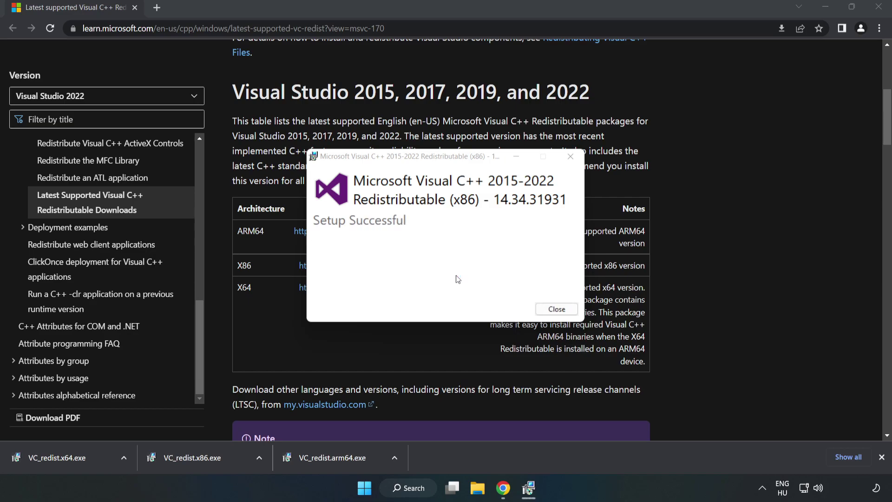
{"action": "left_click", "coordinate": [557, 308]}
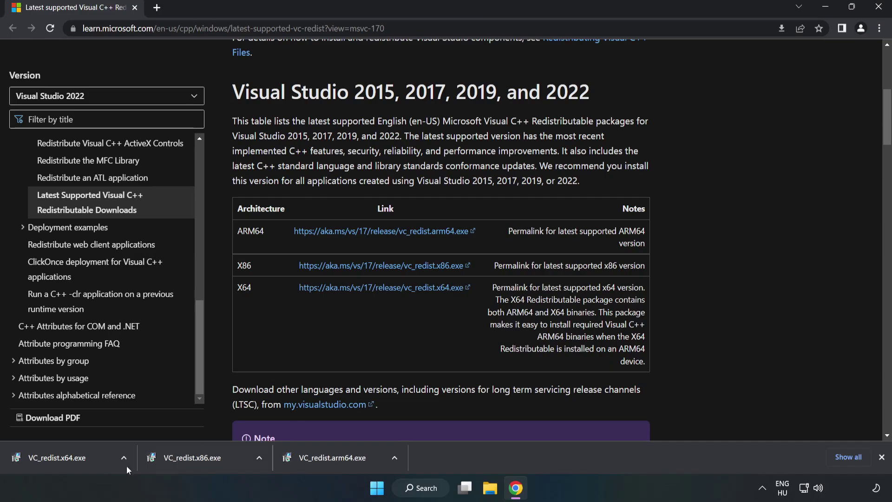
{"action": "left_click", "coordinate": [48, 455]}
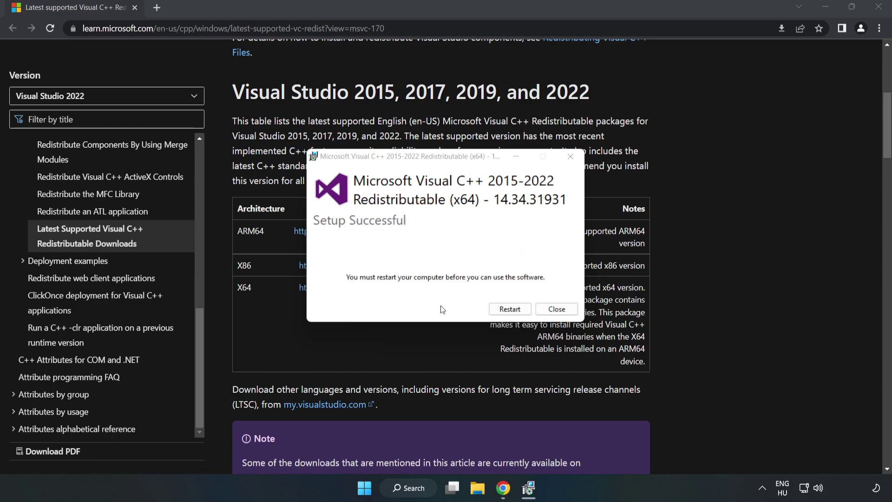
{"action": "left_click", "coordinate": [557, 309]}
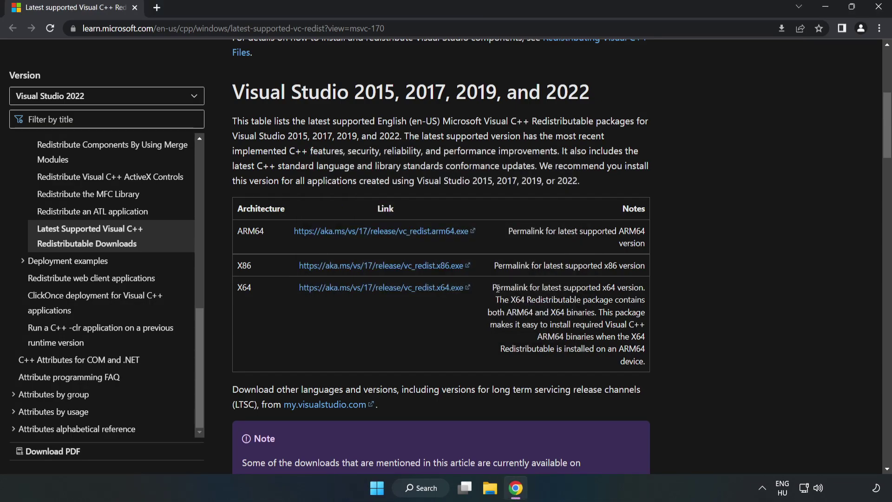
- Close Chrome and bring up the Start menu's power options for restarting
{"action": "left_click", "coordinate": [879, 9]}
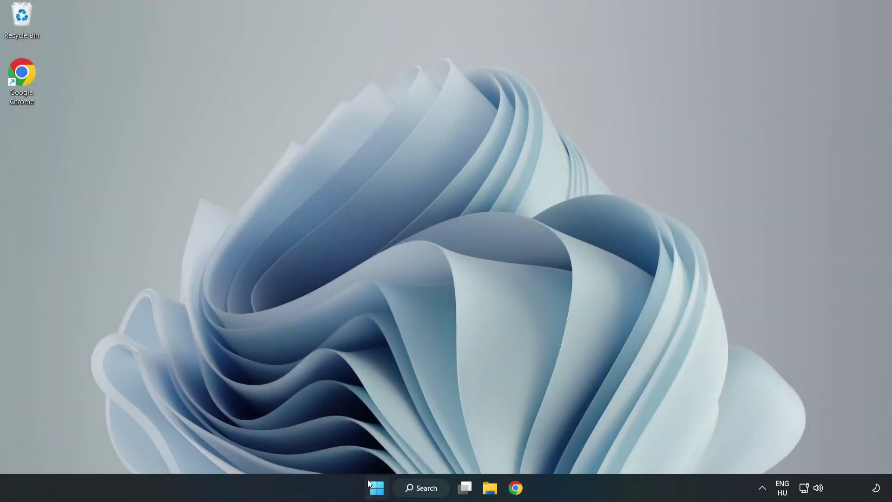
{"action": "left_click", "coordinate": [376, 487]}
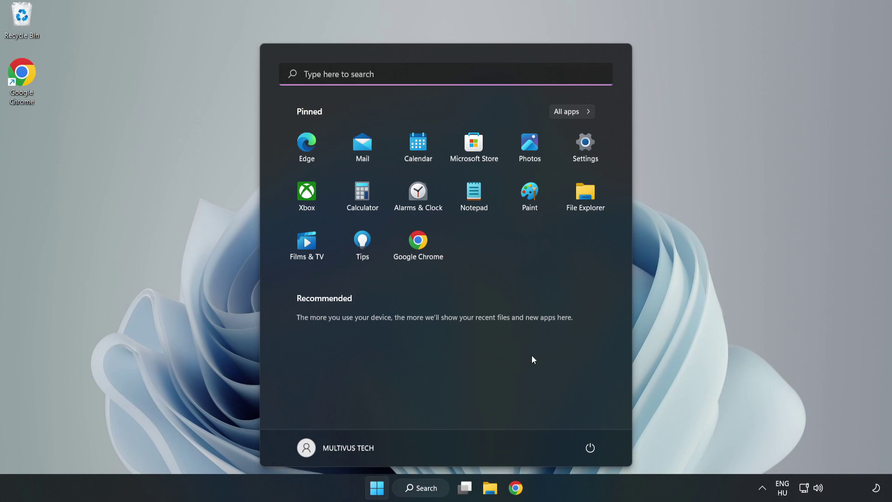
{"action": "left_click", "coordinate": [587, 450]}
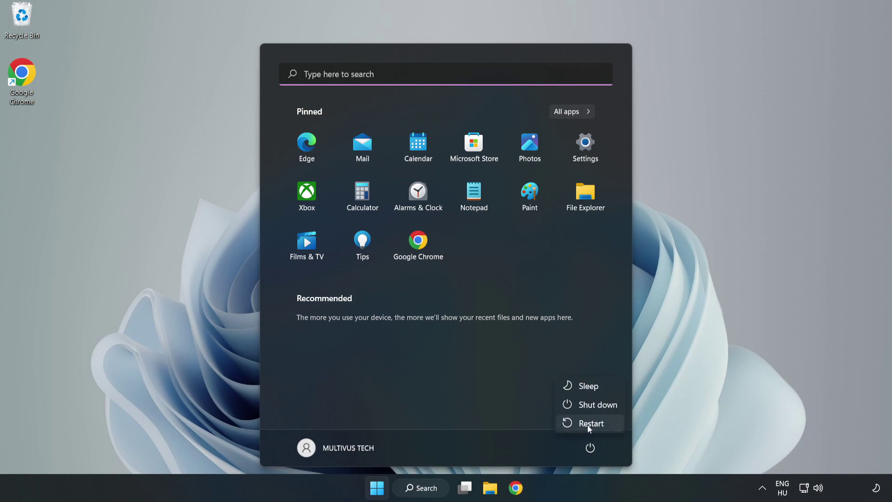